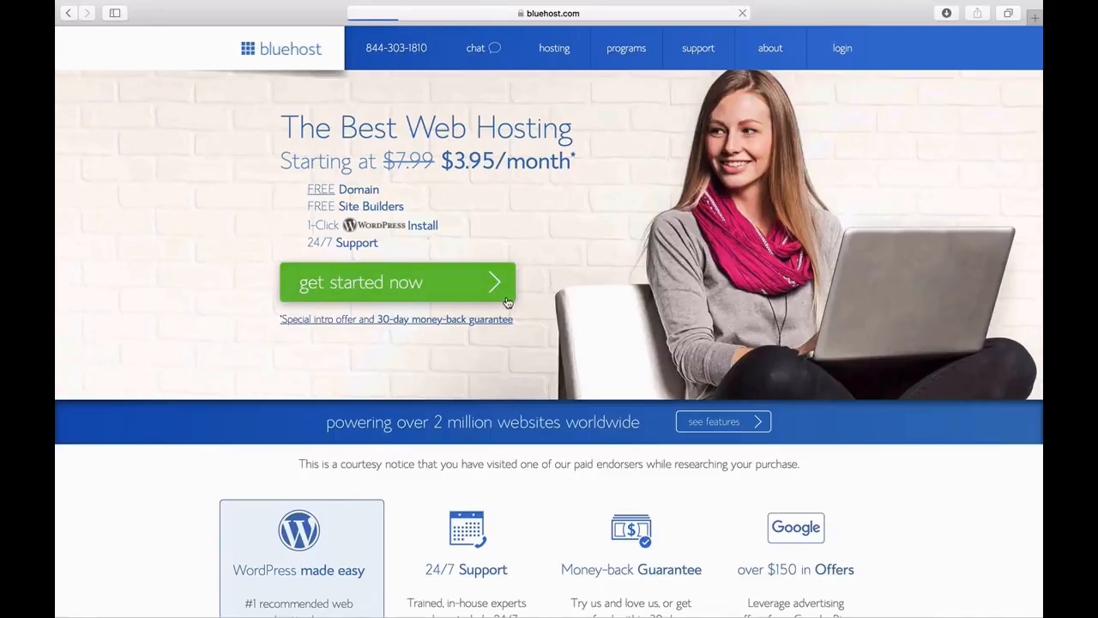
Step: Start the Bluehost sign-up and choose the plus hosting plan
left_click(502, 291)
scroll(877, 307, "down", 2)
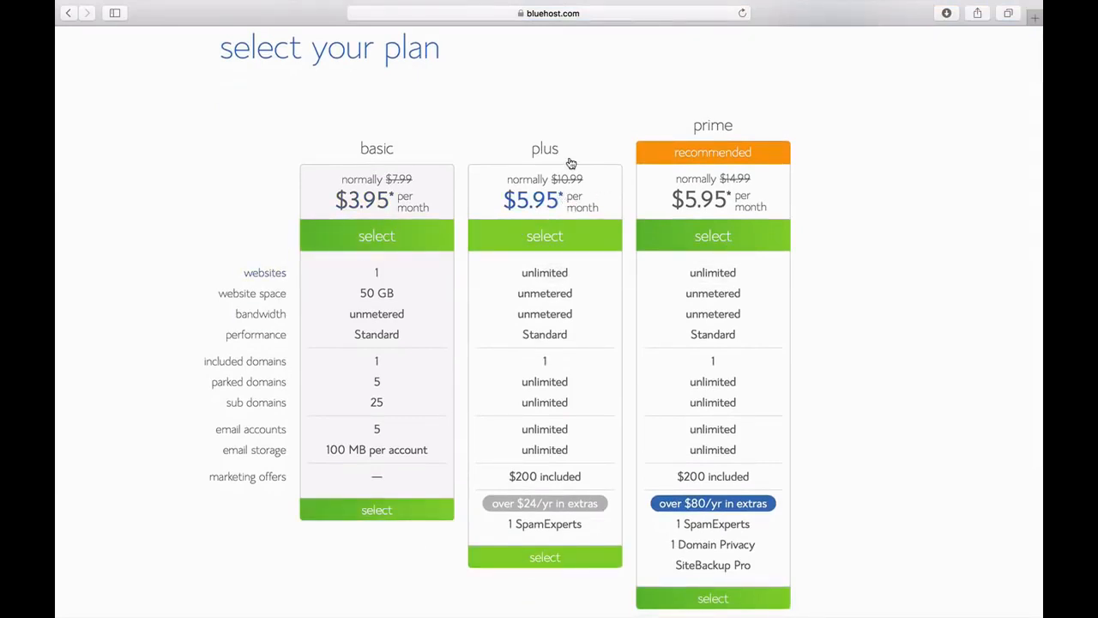
scroll(586, 127, "down", 1)
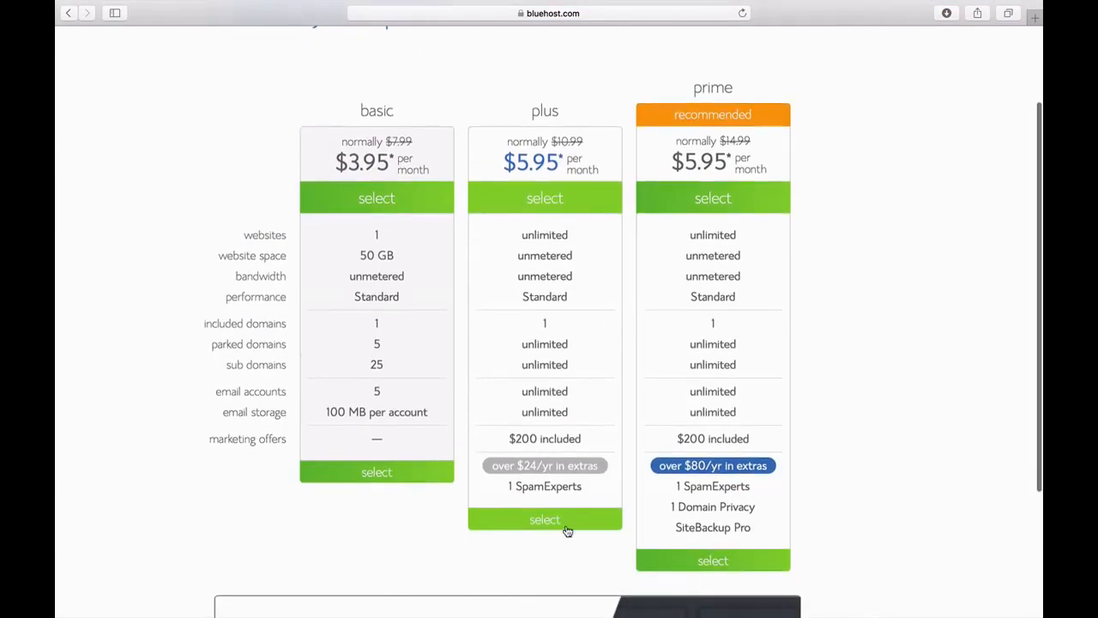
left_click(569, 526)
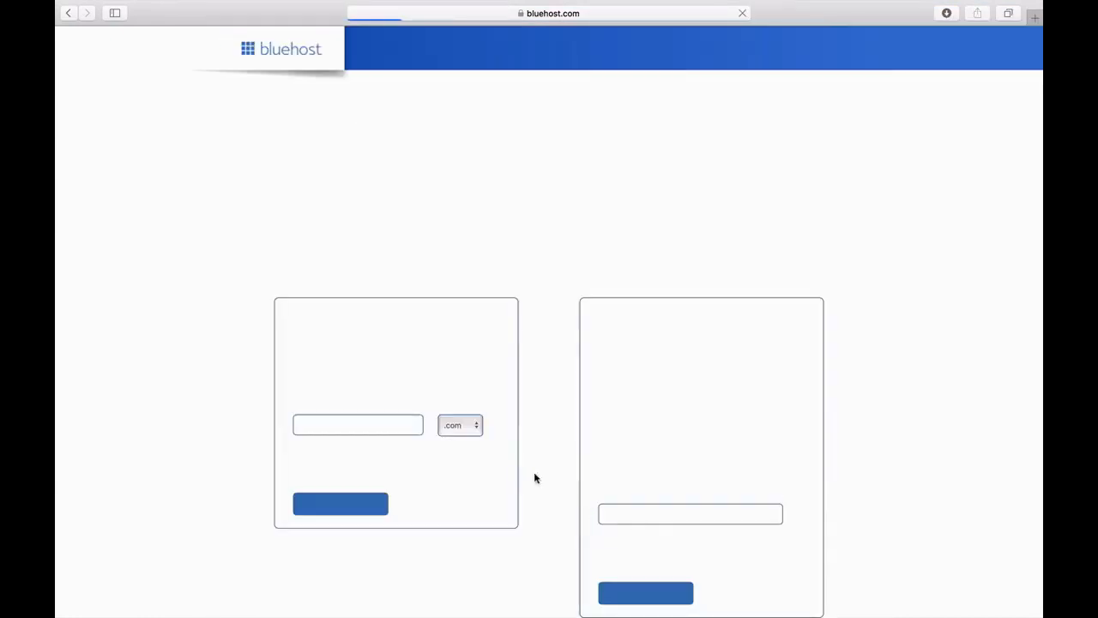
Step: Request the new domain colewebbmedia2 with the .com extension and proceed to the account and package information form
left_click(377, 323)
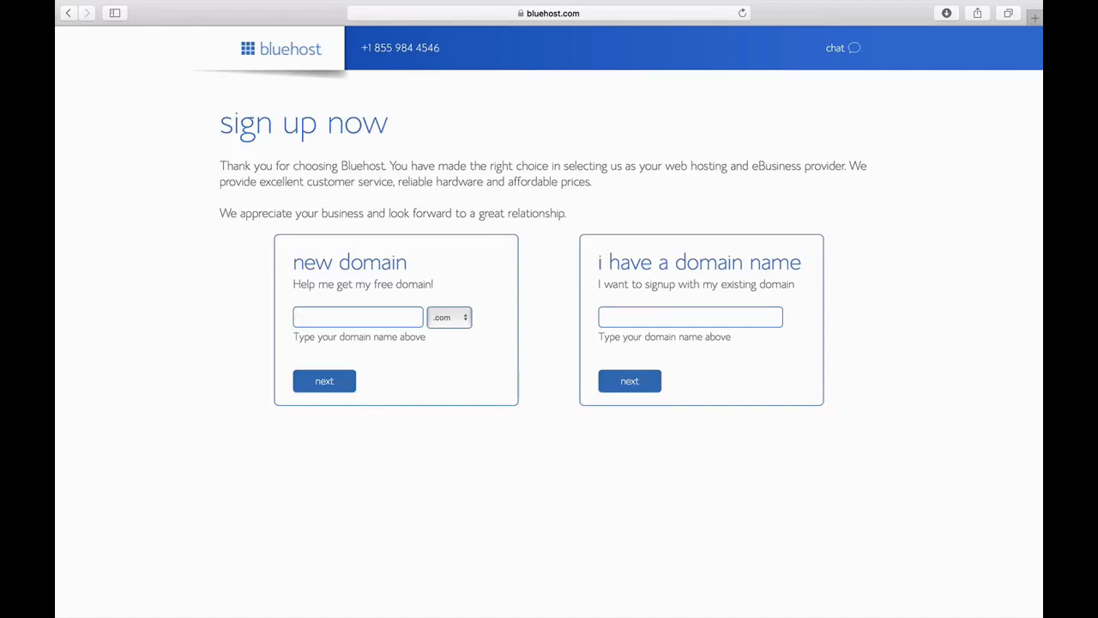
type("colewebbmedia2")
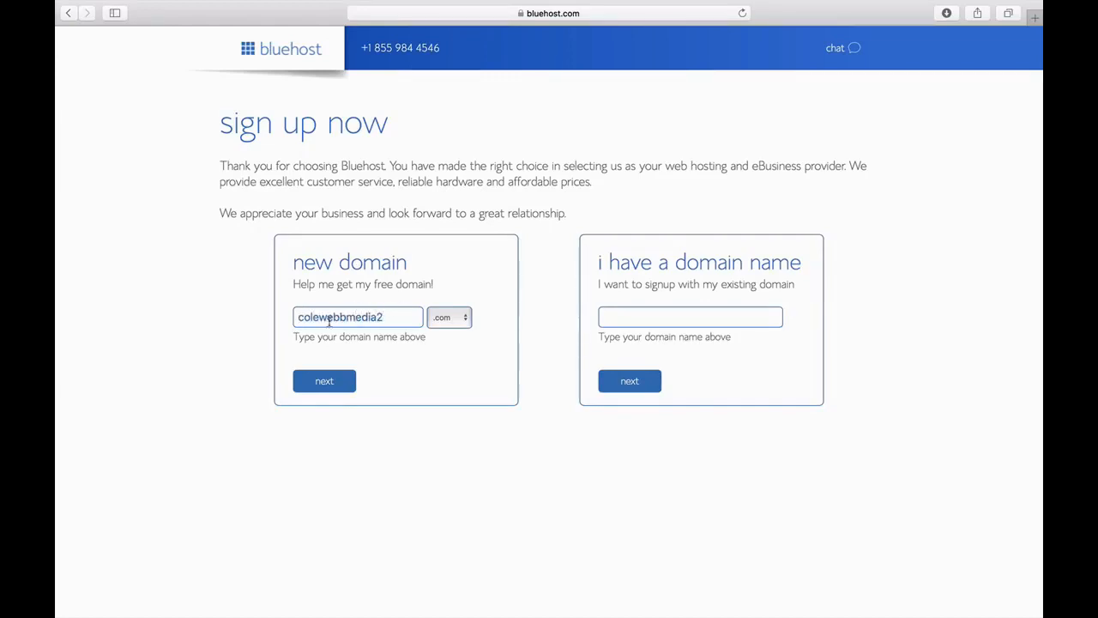
left_click(306, 381)
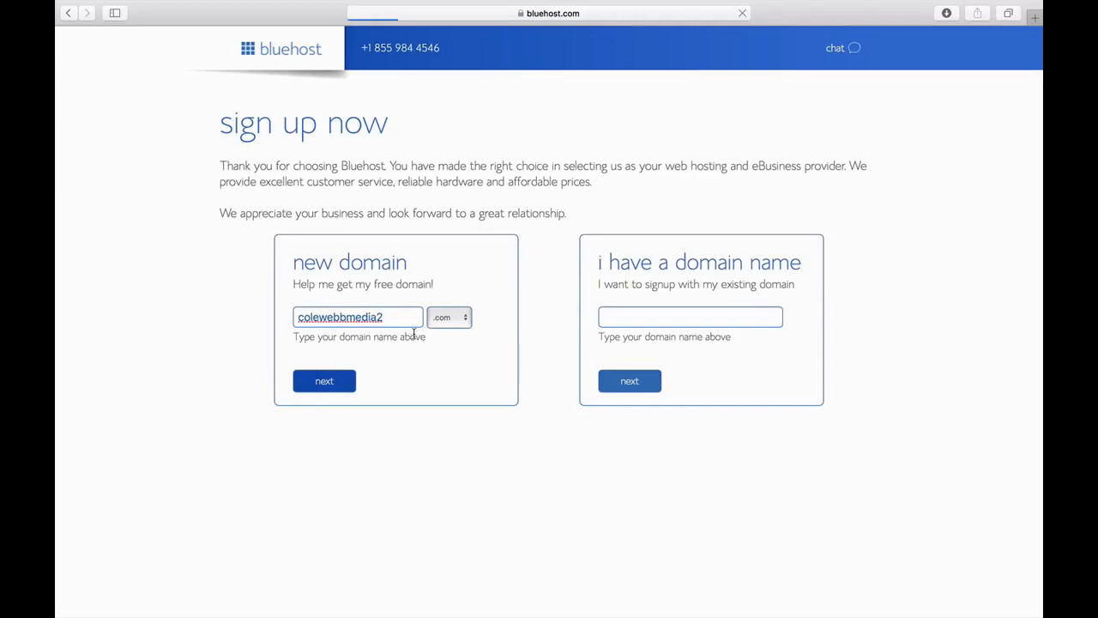
scroll(726, 312, "down", 15)
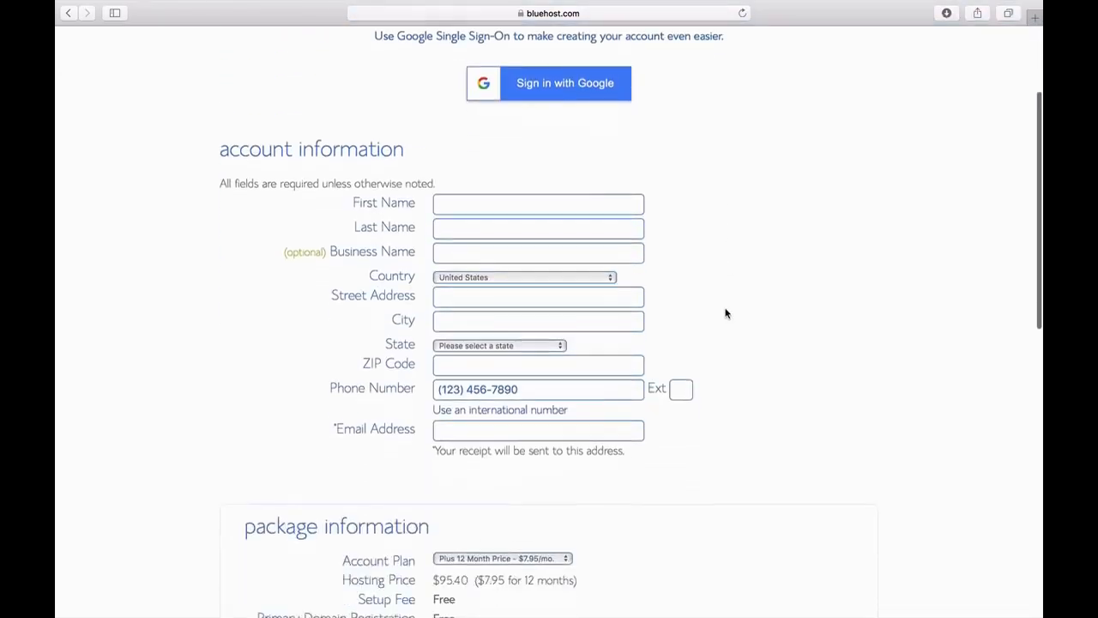
scroll(554, 325, "down", 1)
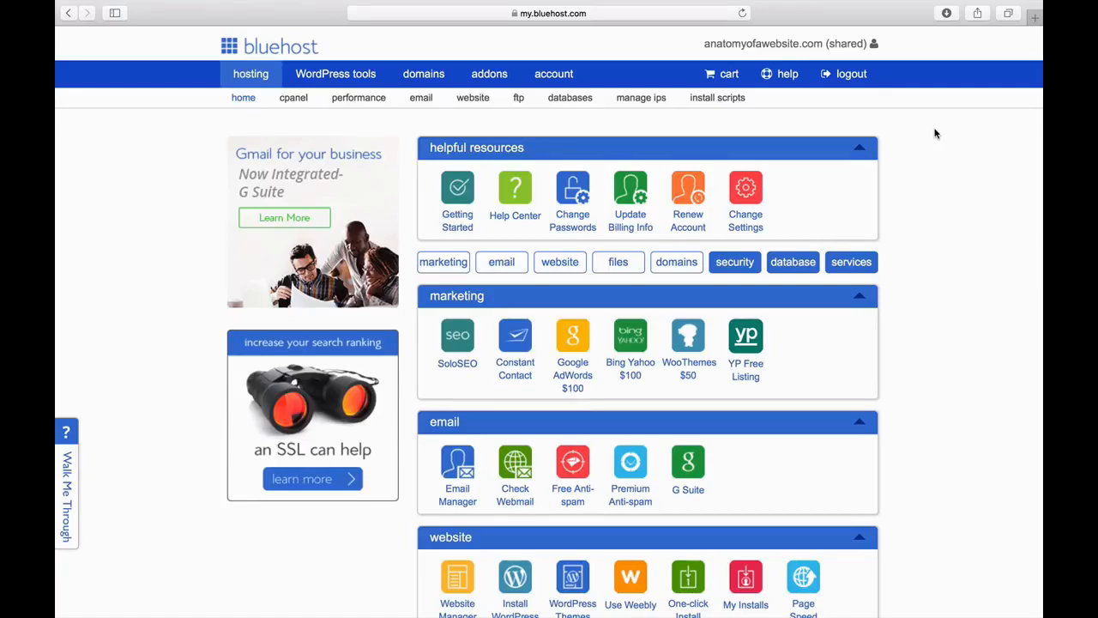
Step: Open the WordPress installer from the website tools of the hosting account
scroll(954, 296, "down", 5)
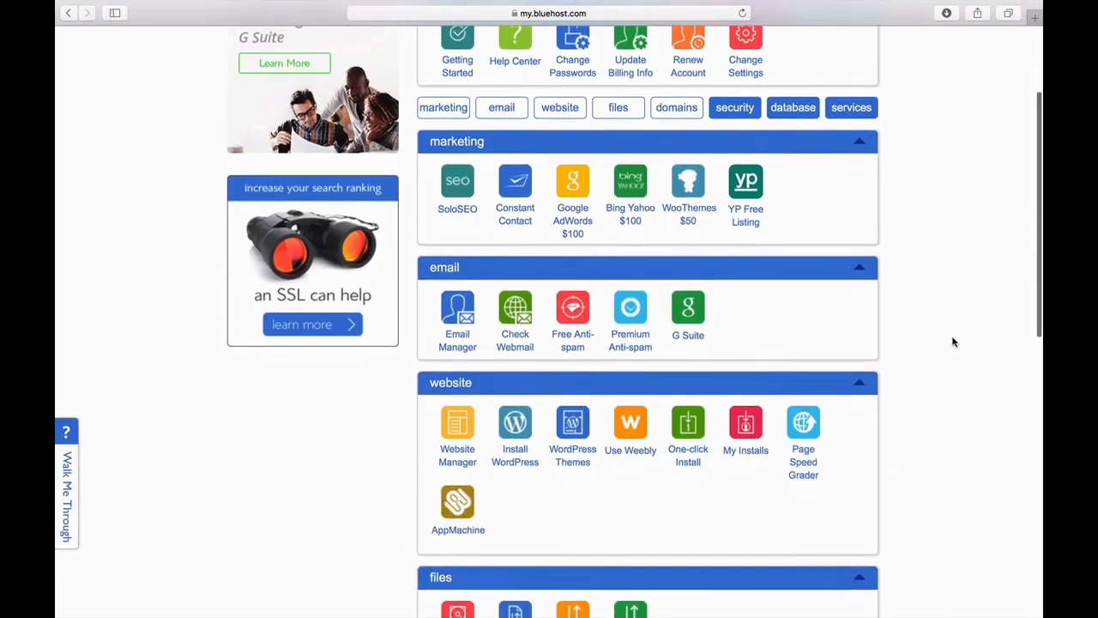
scroll(952, 335, "up", 5)
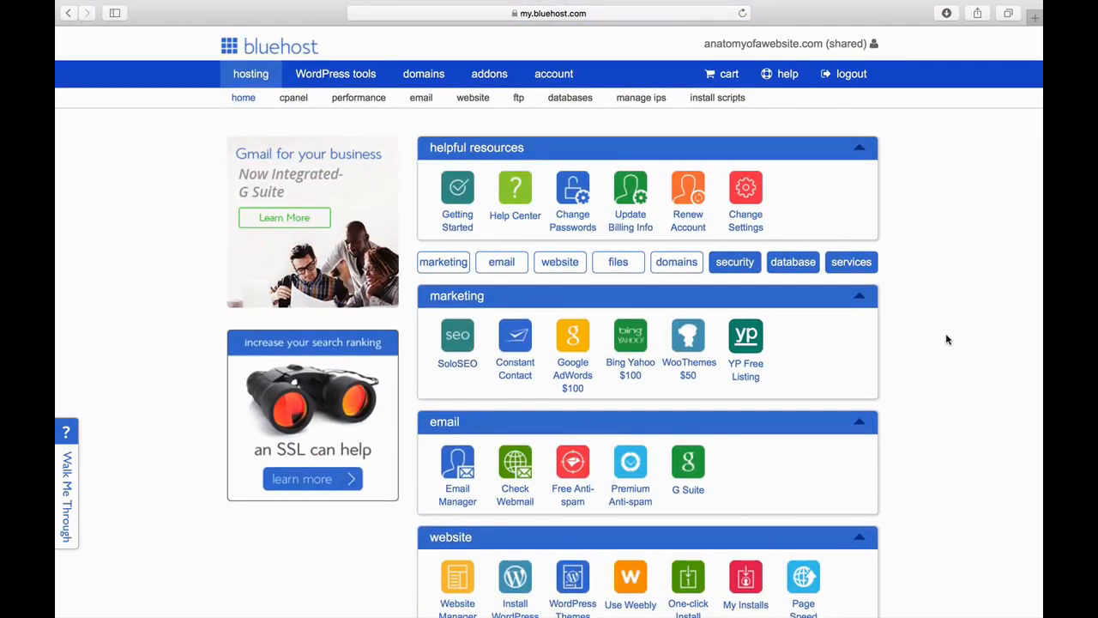
scroll(949, 344, "down", 6)
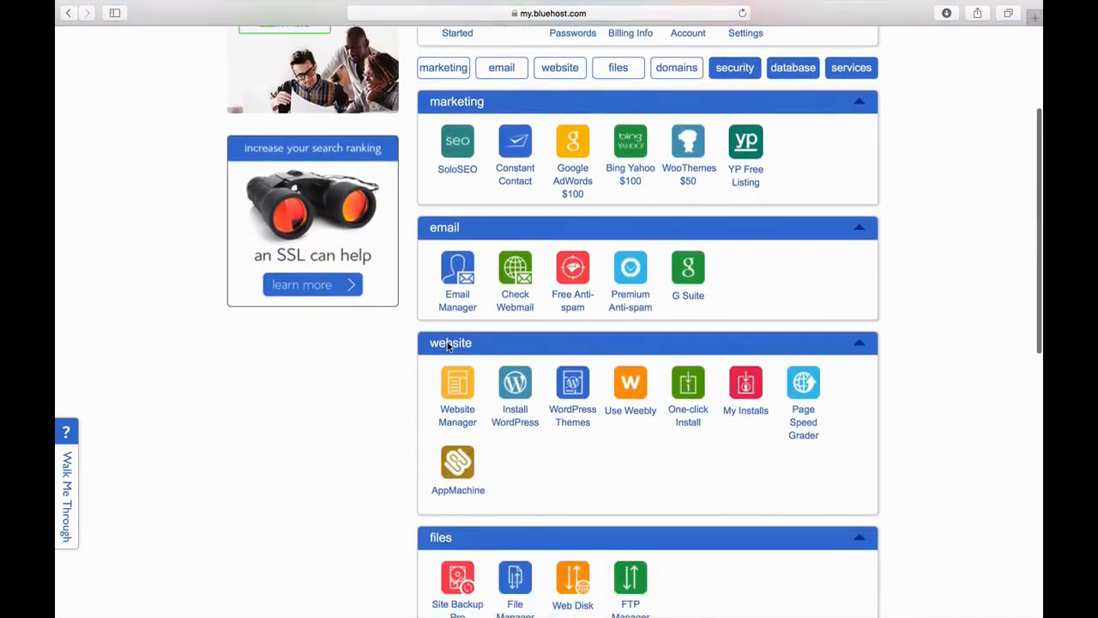
left_click(516, 415)
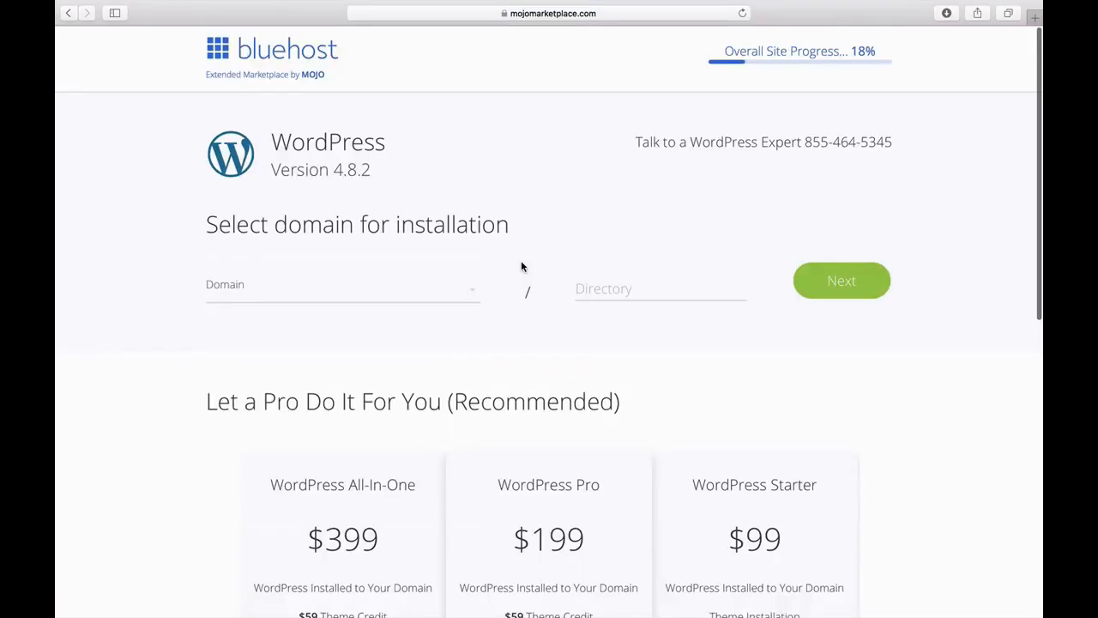
left_click(473, 292)
scroll(456, 412, "down", 1)
scroll(455, 420, "down", 3)
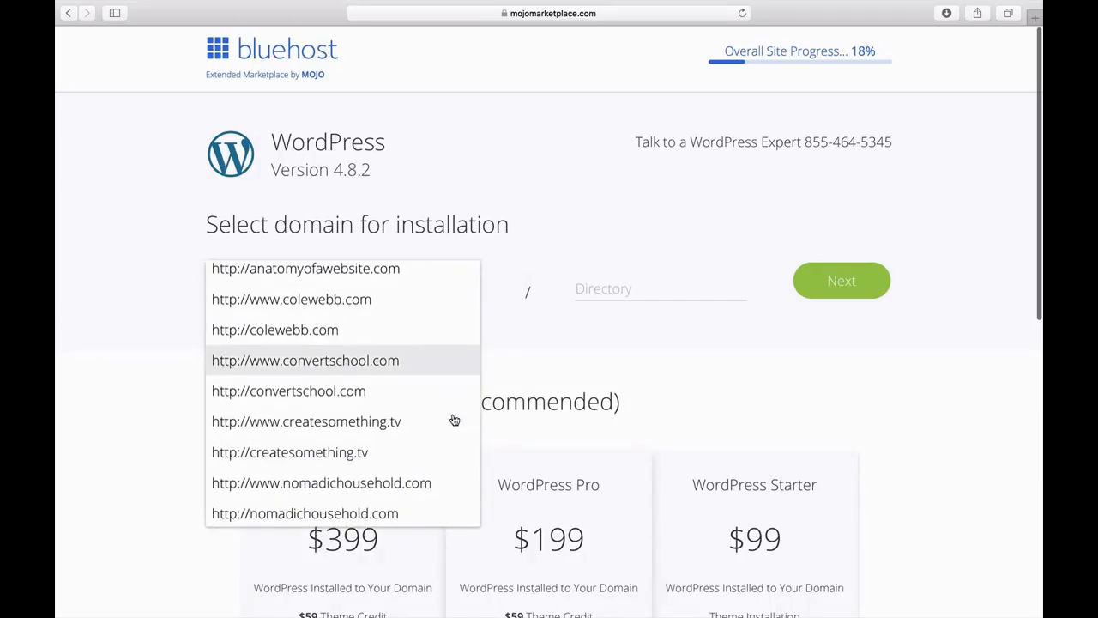
left_click(448, 420)
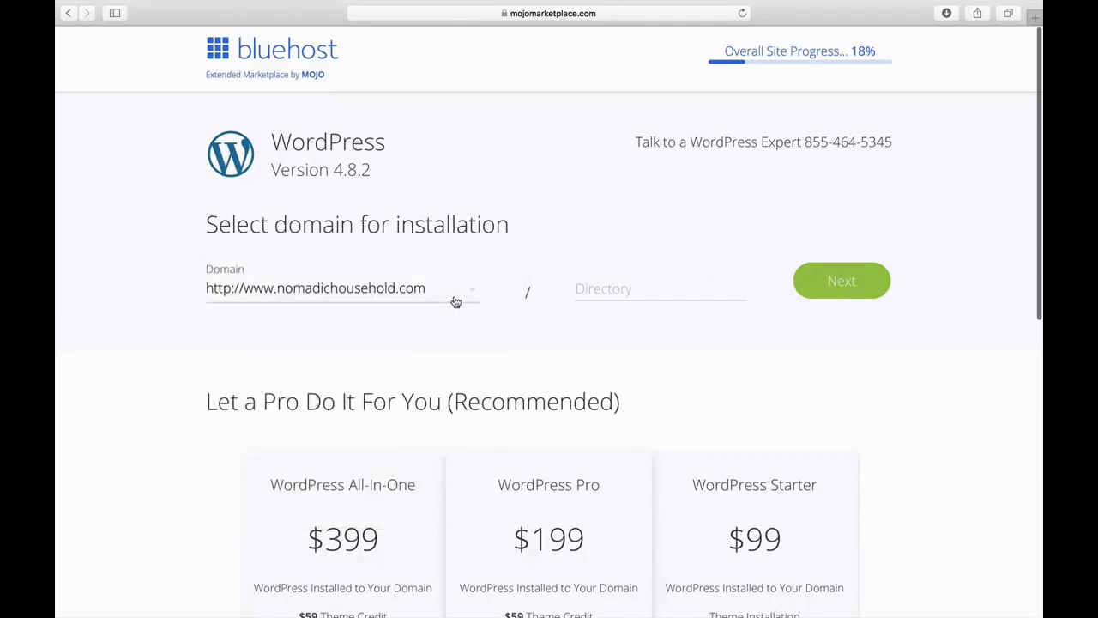
left_click(837, 280)
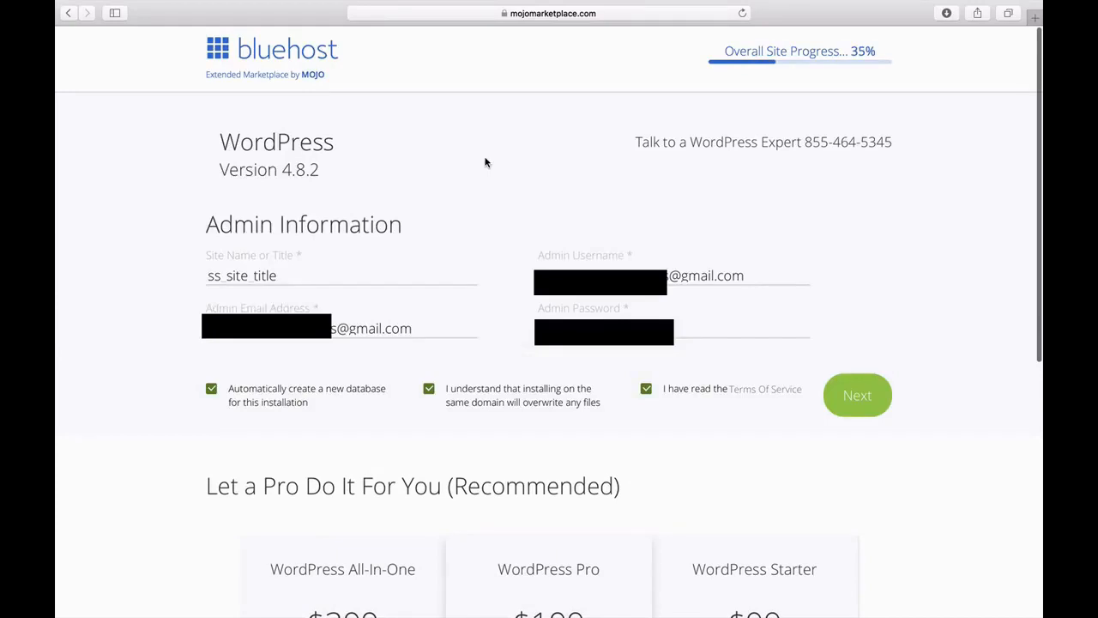
Step: Set the site title to Nomadic Household and run the WordPress installation
double_click(339, 272)
type("Nomadic Household")
left_click(498, 231)
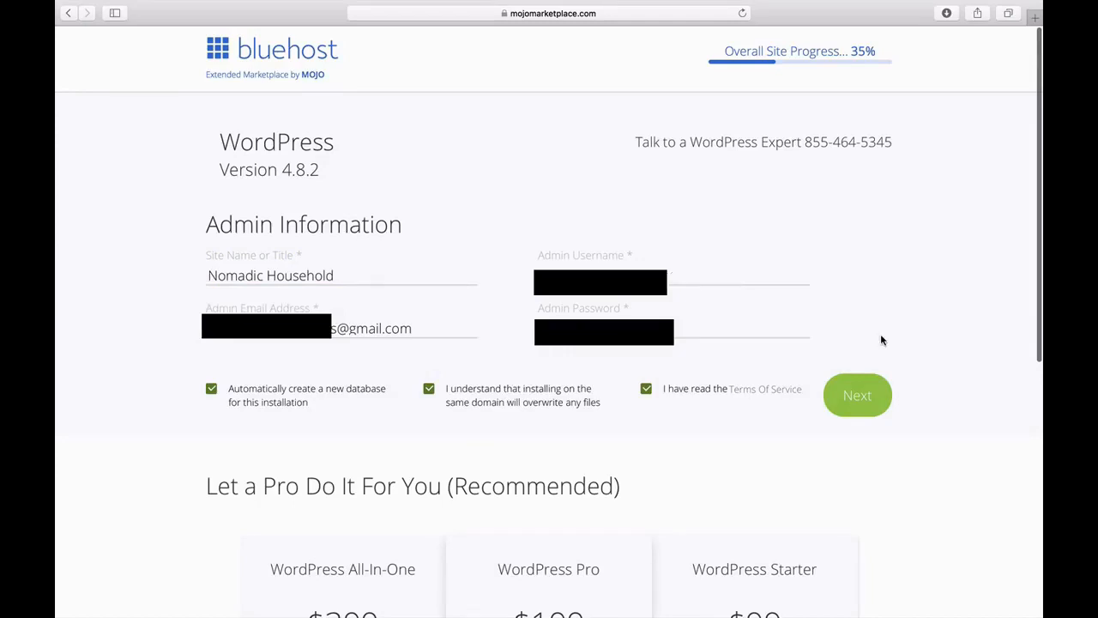
left_click(863, 395)
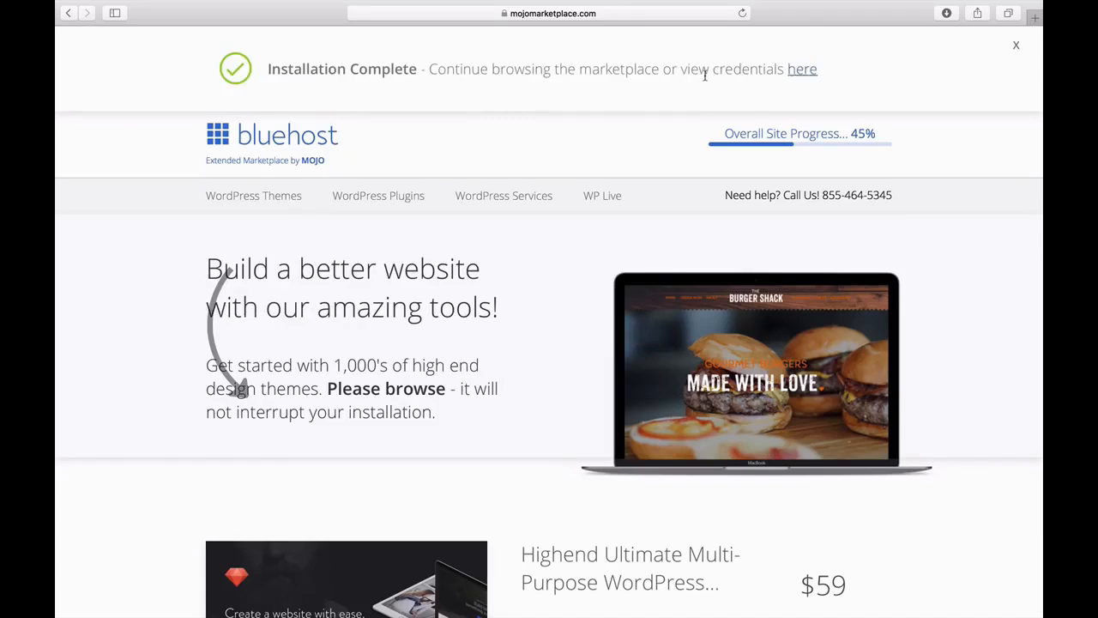
Step: Open the credentials page of the completed installation and go to the new site's domain
left_click(804, 77)
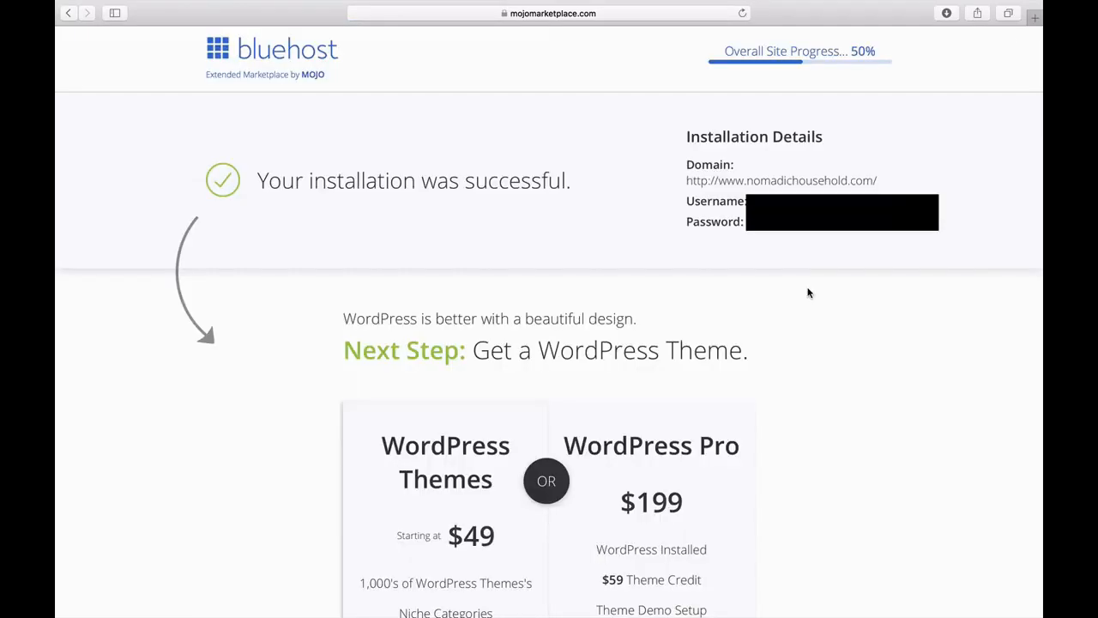
left_click(777, 182)
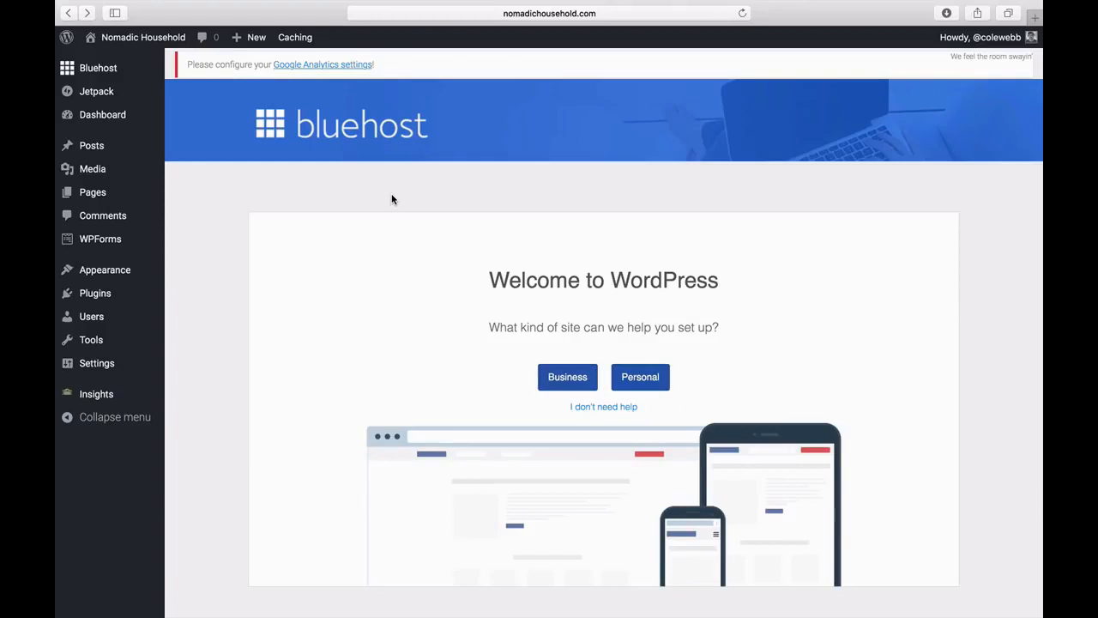
Step: Visit the live Nomadic Household site and examine its default home page from header image to sidebar widgets
mouse_move(155, 43)
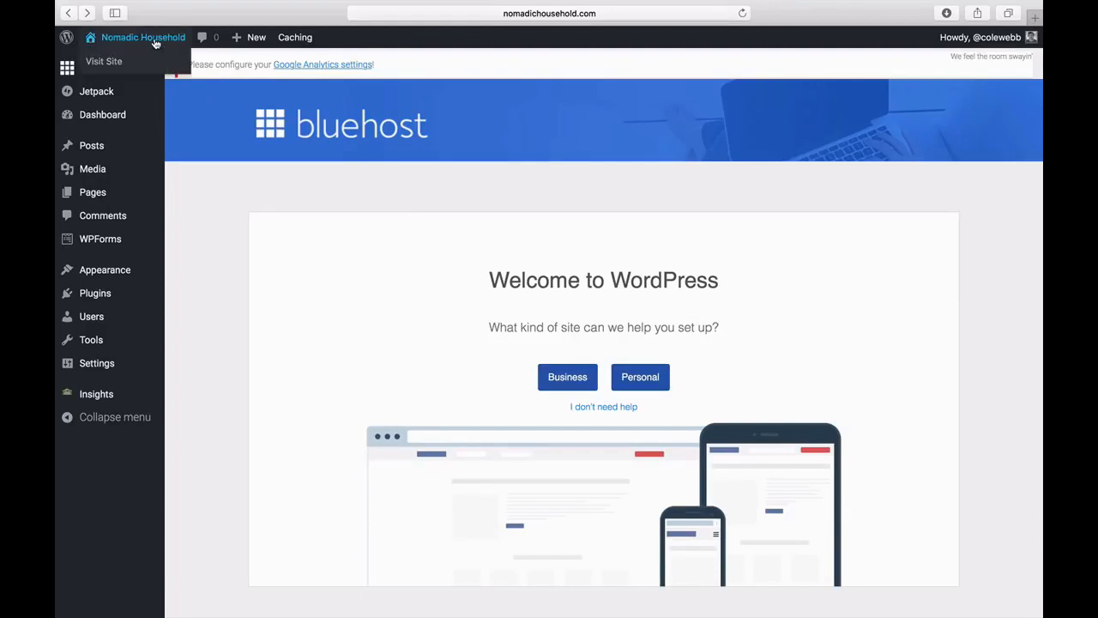
left_click(155, 43)
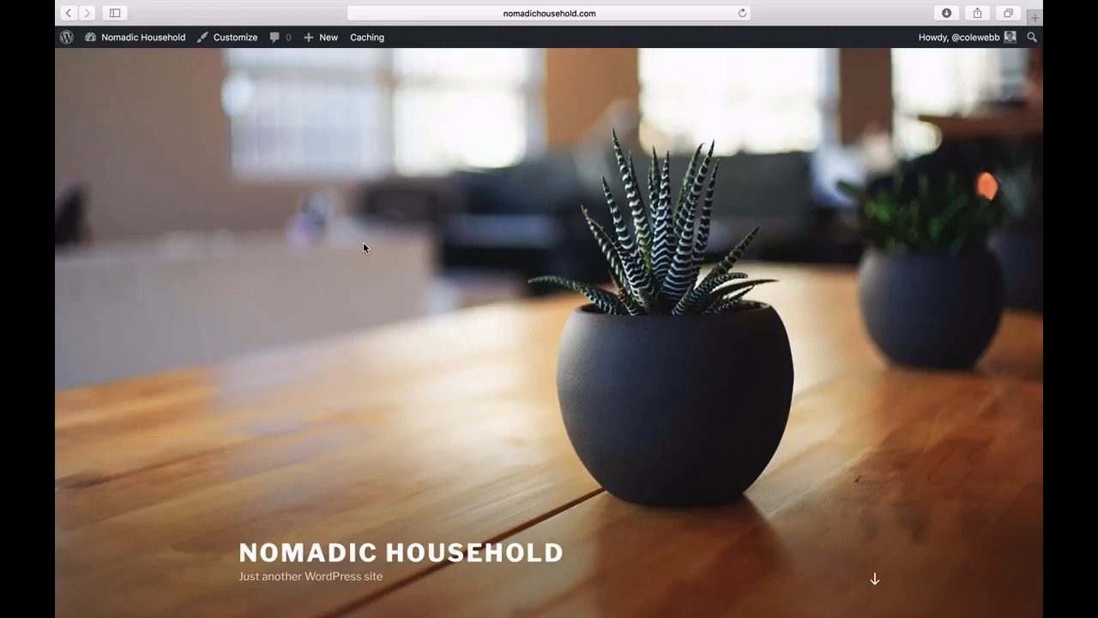
scroll(363, 245, "down", 10)
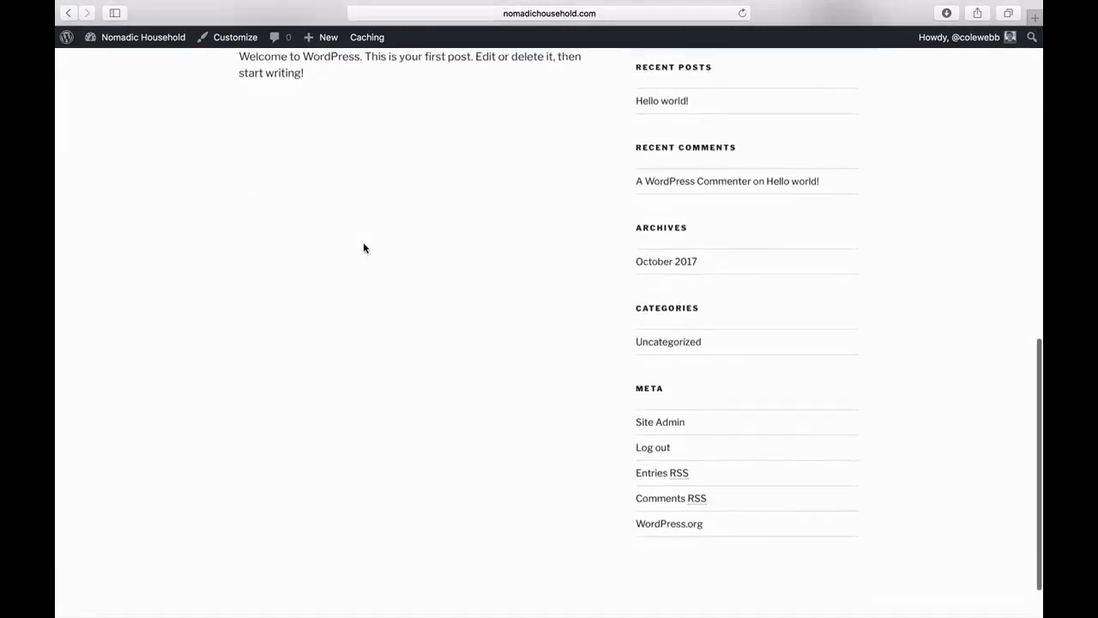
scroll(363, 248, "up", 15)
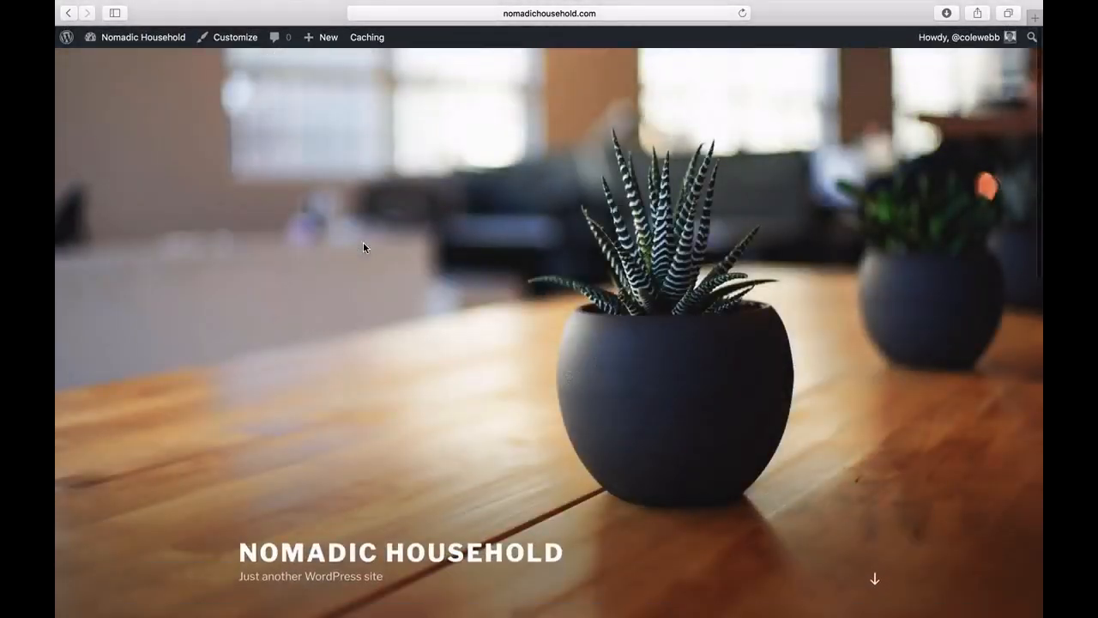
scroll(363, 247, "down", 5)
scroll(363, 247, "up", 5)
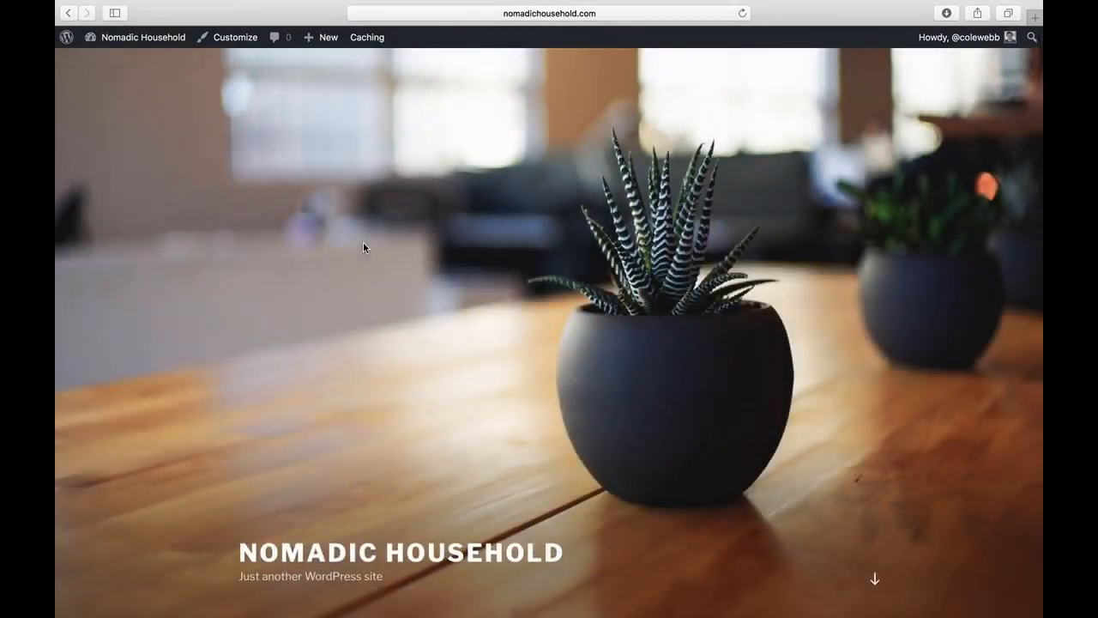
scroll(505, 325, "down", 3)
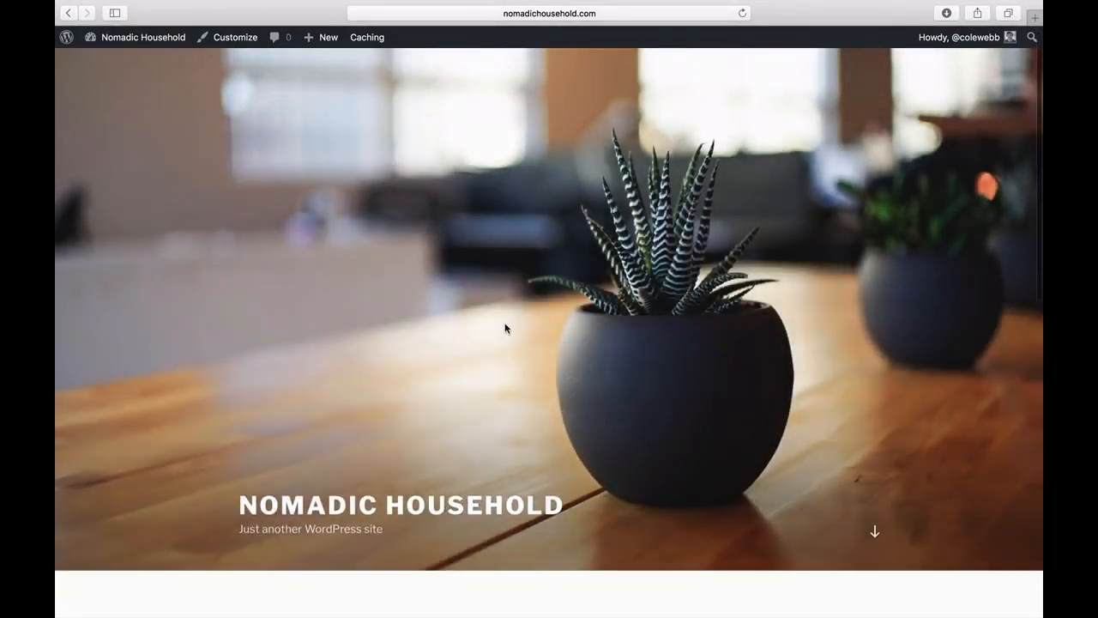
scroll(505, 327, "up", 4)
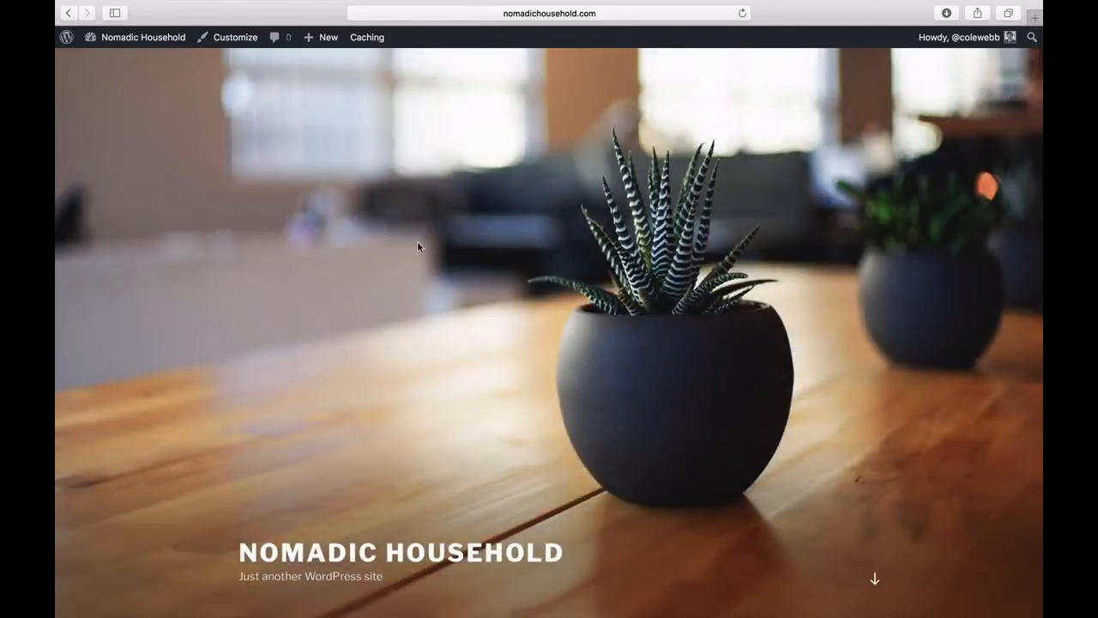
scroll(418, 247, "up", 1)
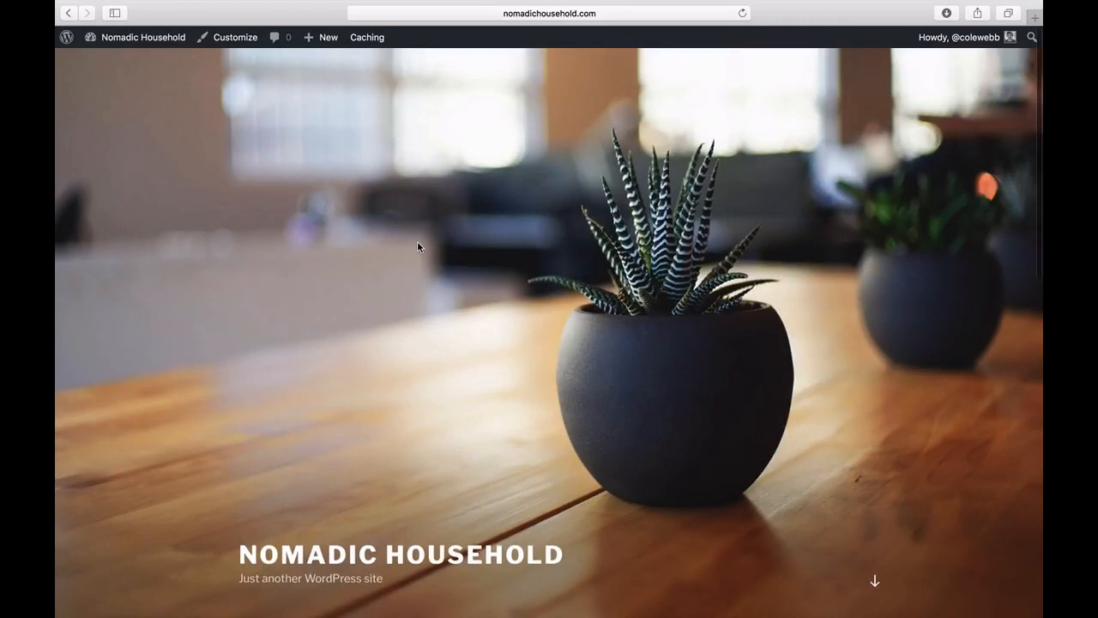
Step: Return to the site's WordPress dashboard and open the installed themes
left_click(158, 41)
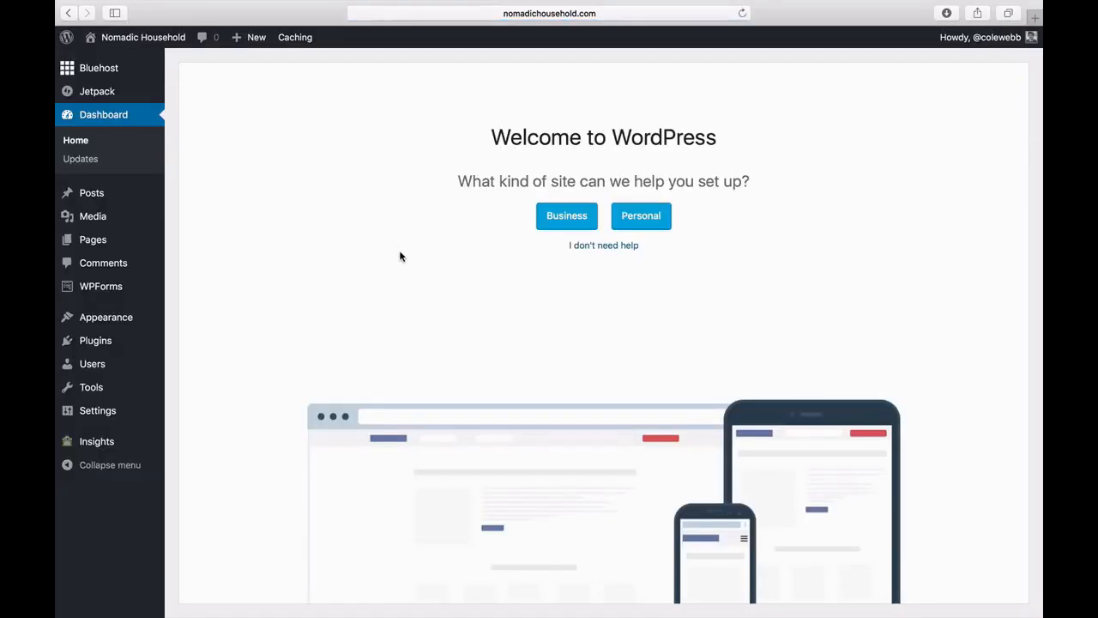
mouse_move(119, 320)
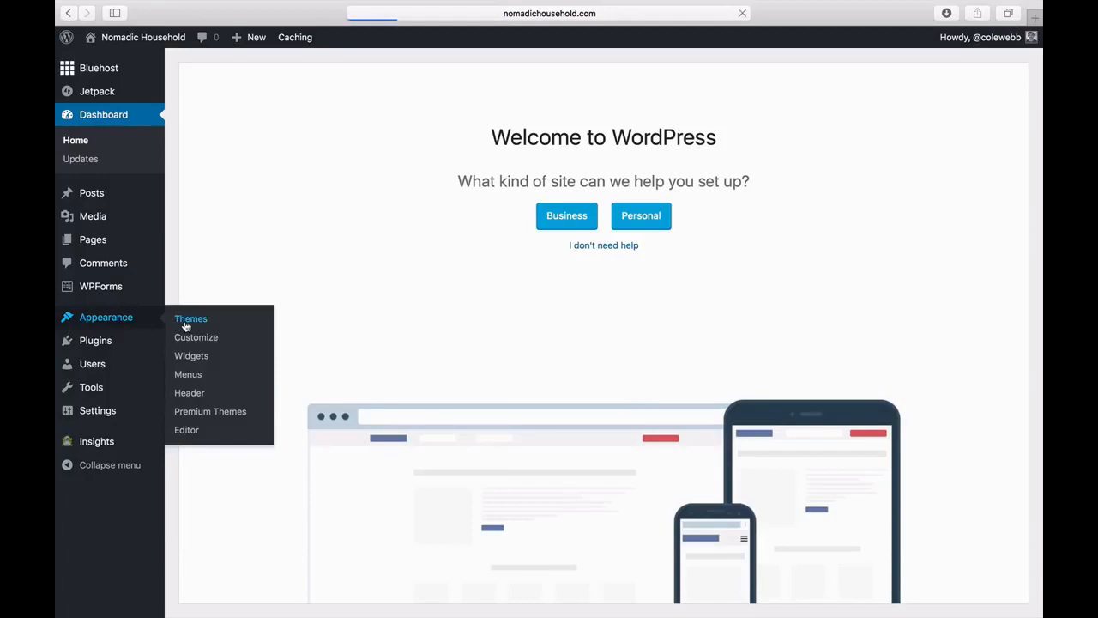
scroll(485, 211, "down", 2)
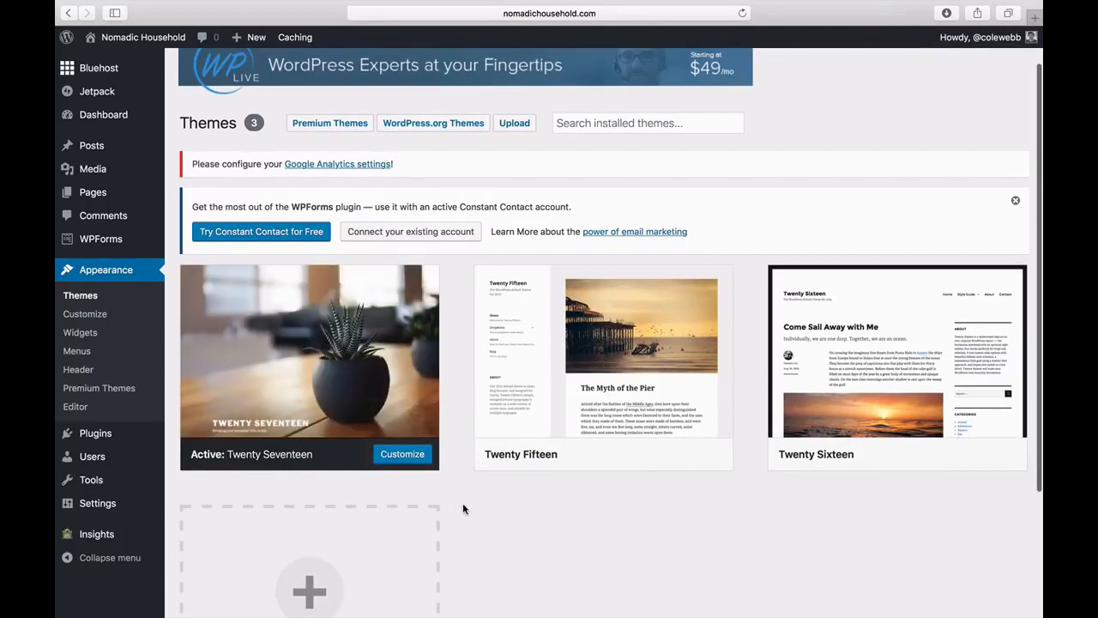
scroll(447, 505, "down", 1)
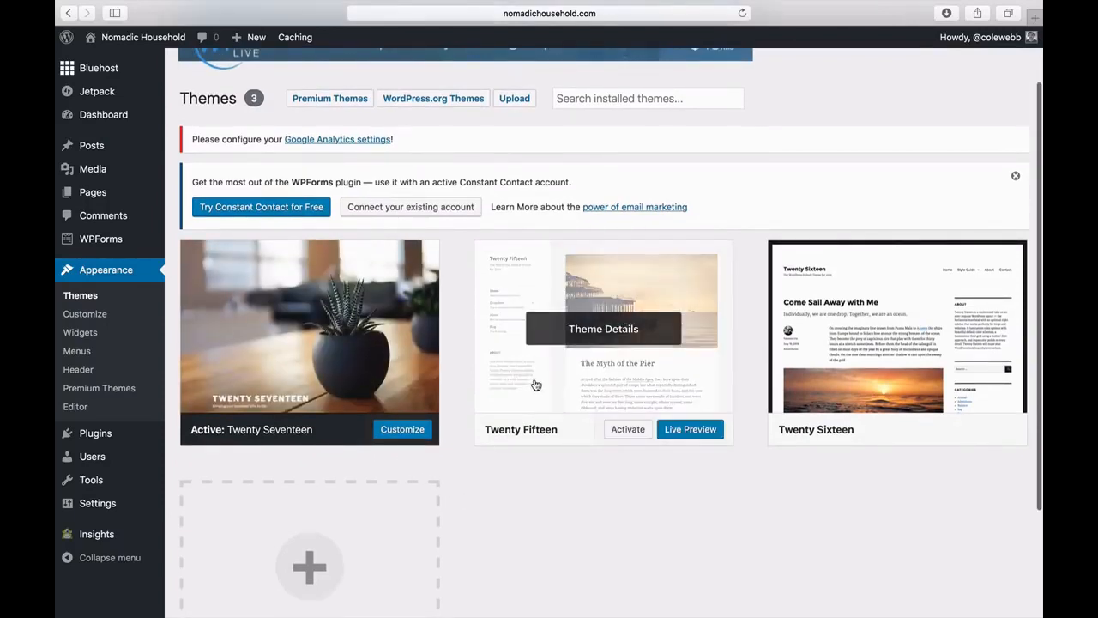
left_click(627, 429)
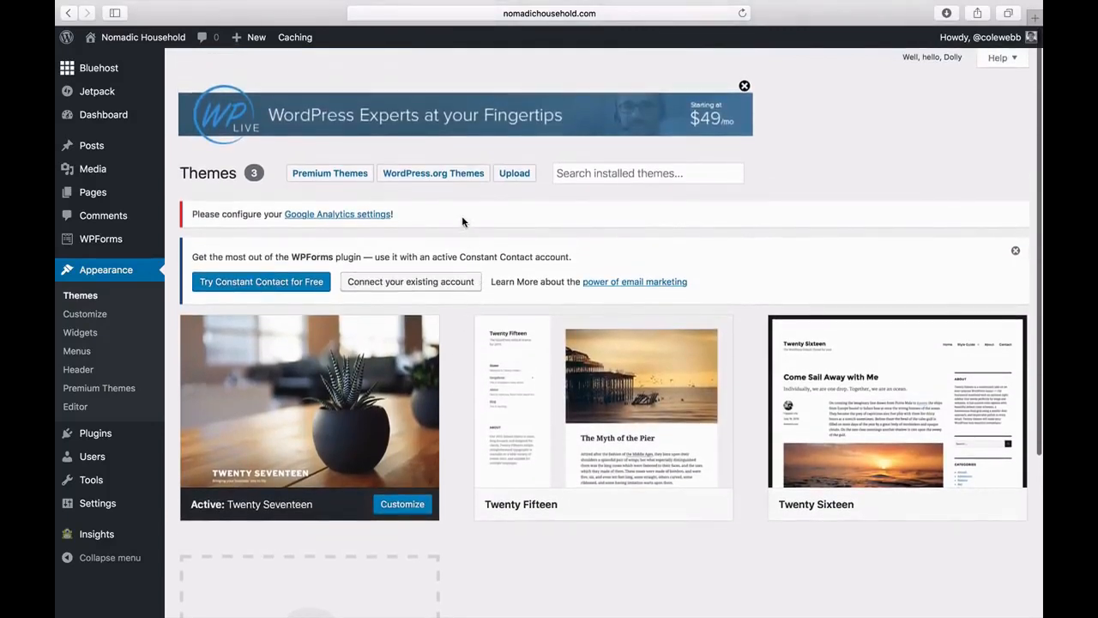
Step: Open the WordPress.org theme catalogue and browse the featured themes
left_click(421, 182)
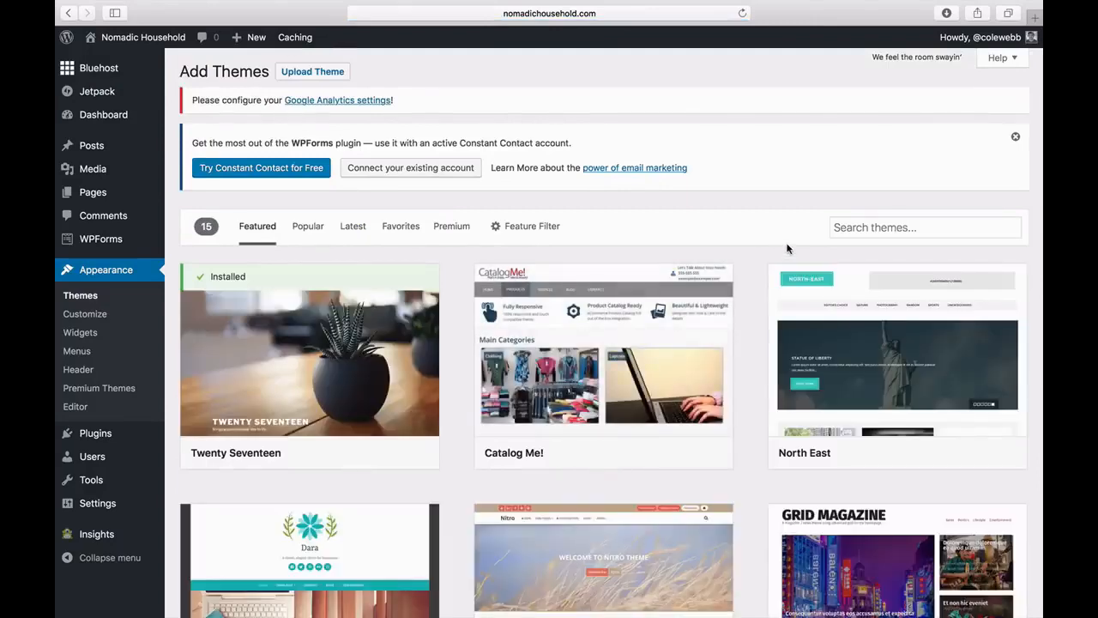
scroll(764, 317, "down", 1)
scroll(764, 317, "up", 1)
scroll(764, 320, "down", 2)
scroll(764, 320, "down", 1)
scroll(764, 320, "up", 2)
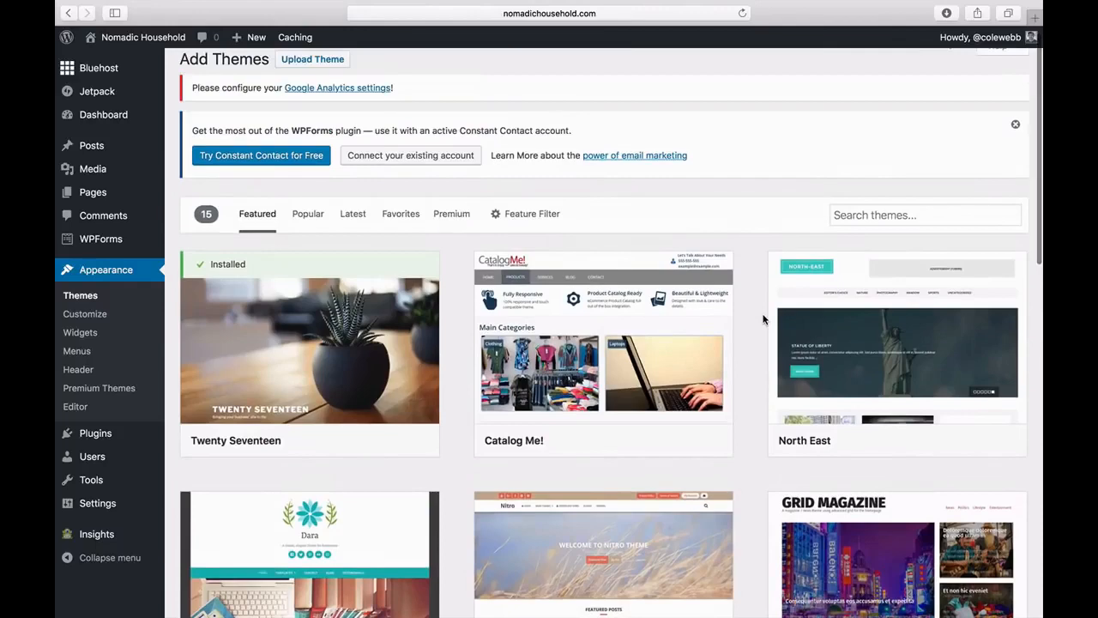
scroll(764, 321, "down", 5)
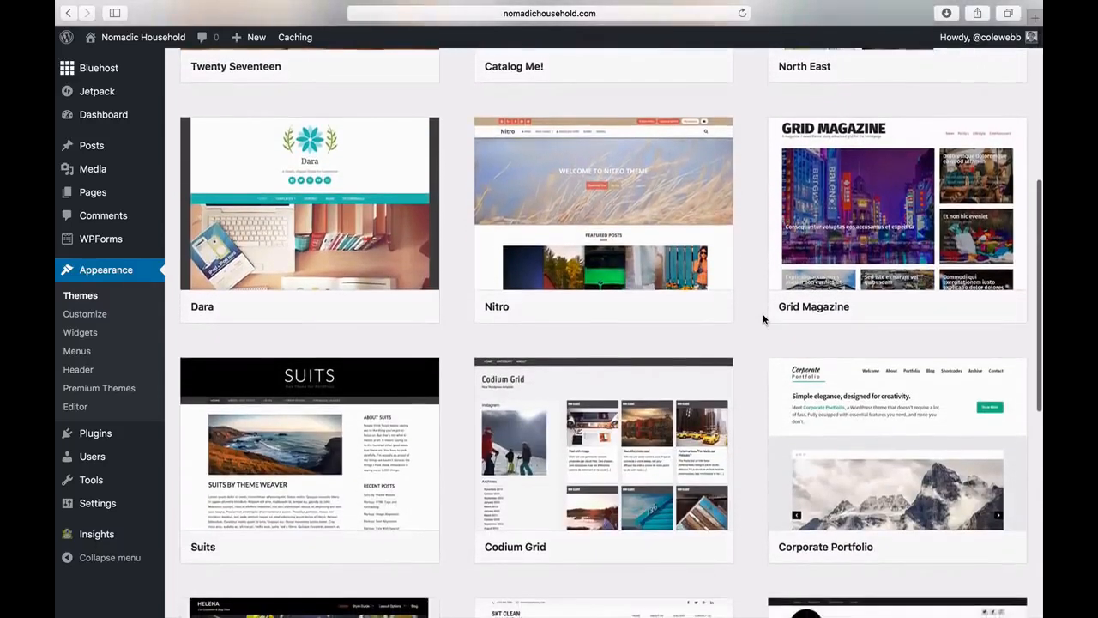
Step: Install the Suits theme from the catalogue and activate it for the site
scroll(764, 319, "down", 1)
mouse_move(382, 377)
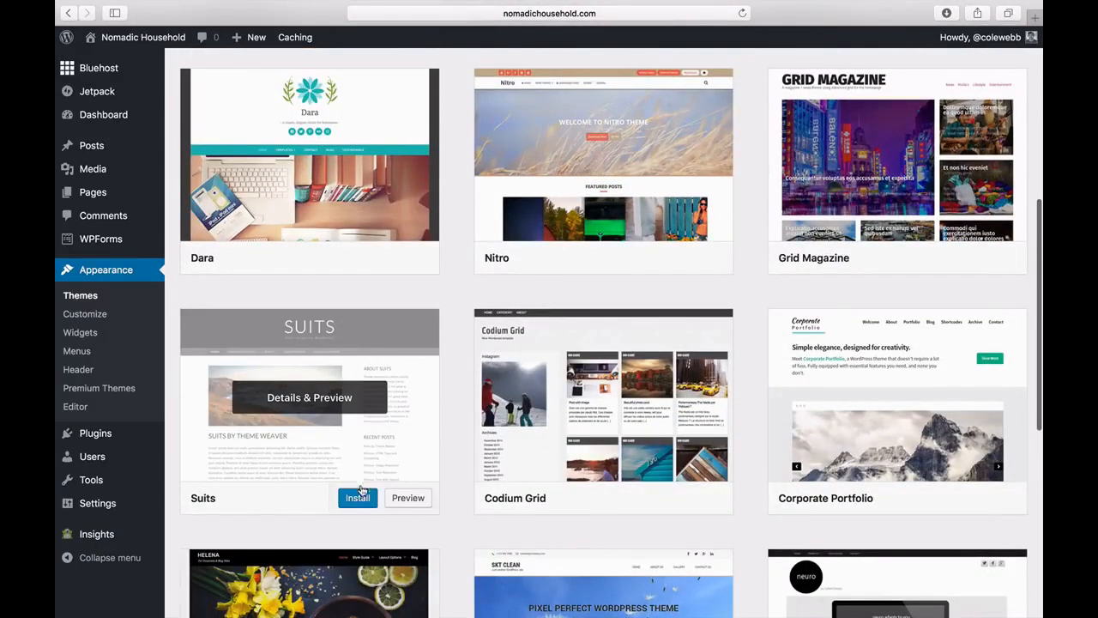
left_click(358, 496)
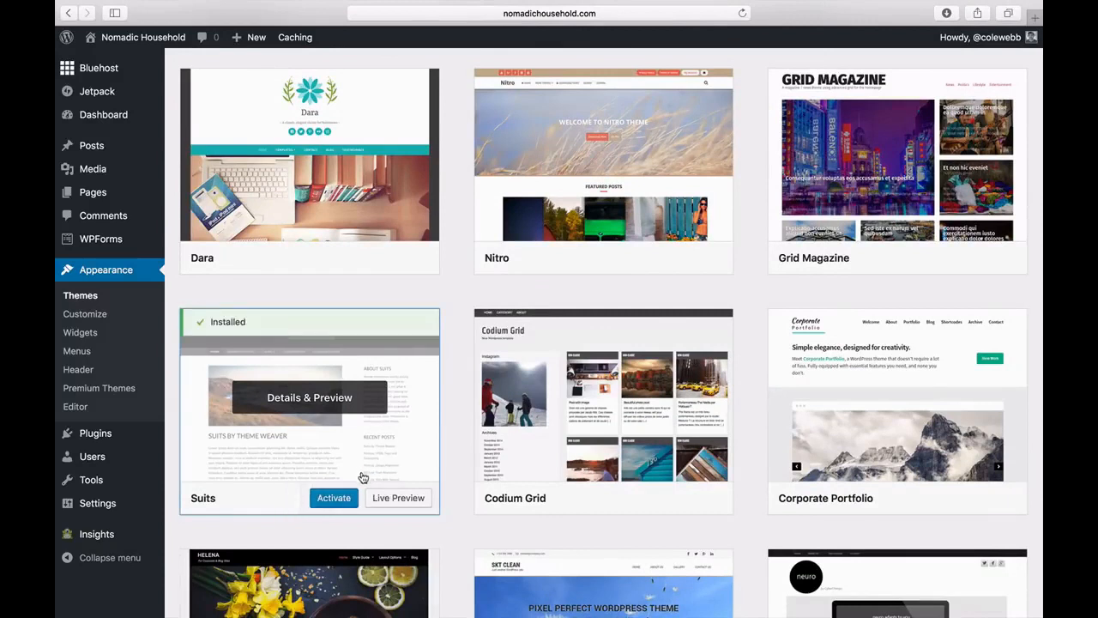
left_click(347, 499)
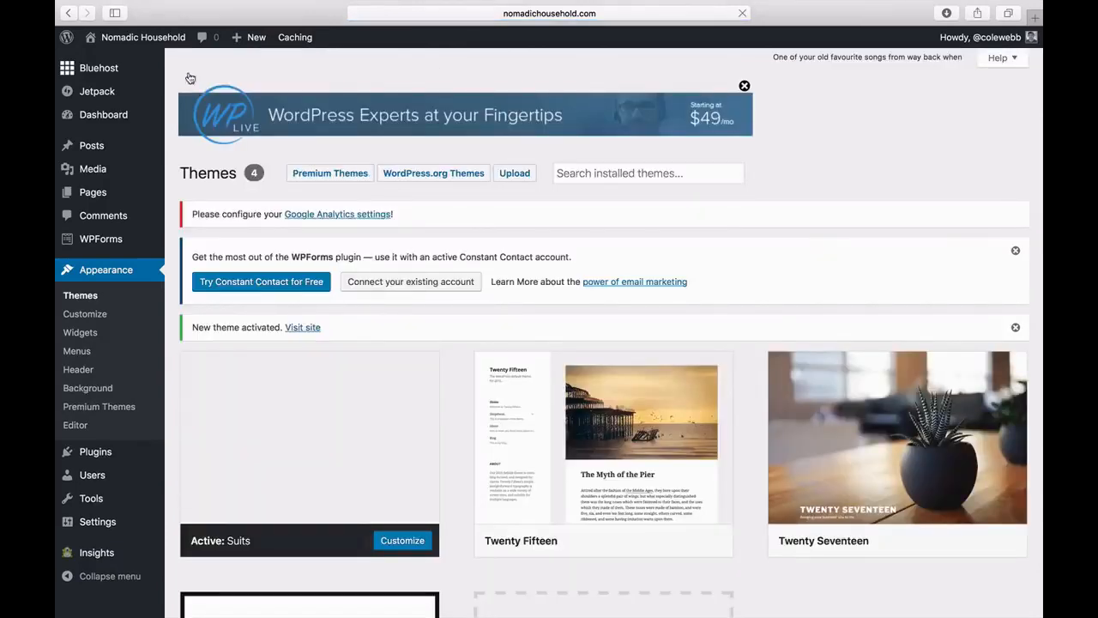
Step: Visit the live Nomadic Household site and look over its home page with the Suits theme applied
left_click(166, 39)
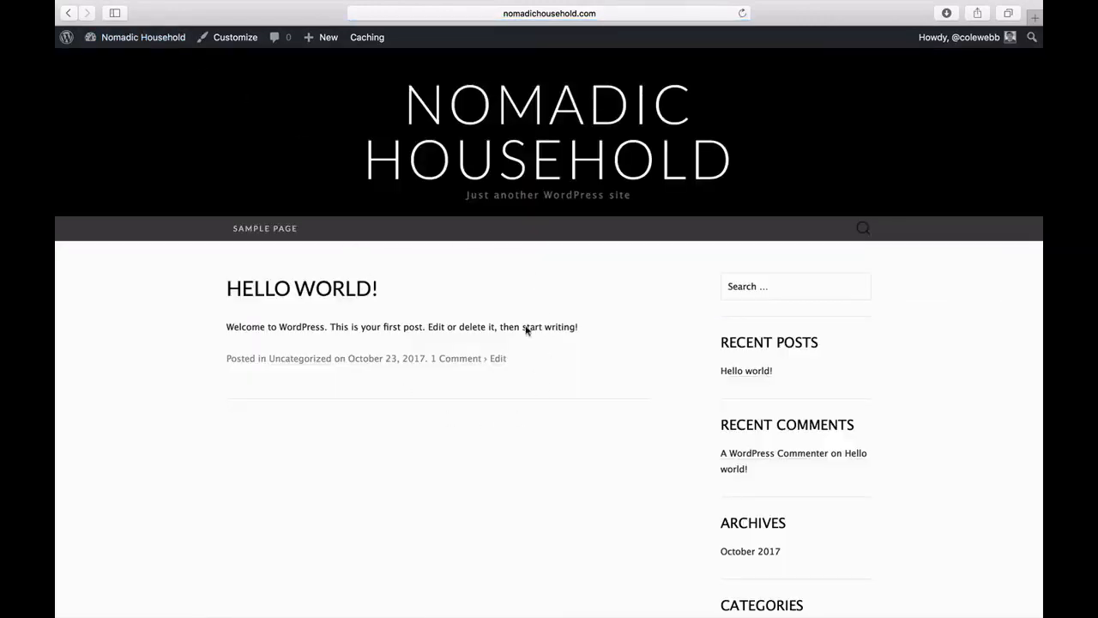
scroll(442, 447, "down", 2)
scroll(441, 446, "up", 2)
Step: Return to the site's dashboard and open the customizer for the active theme
left_click(169, 44)
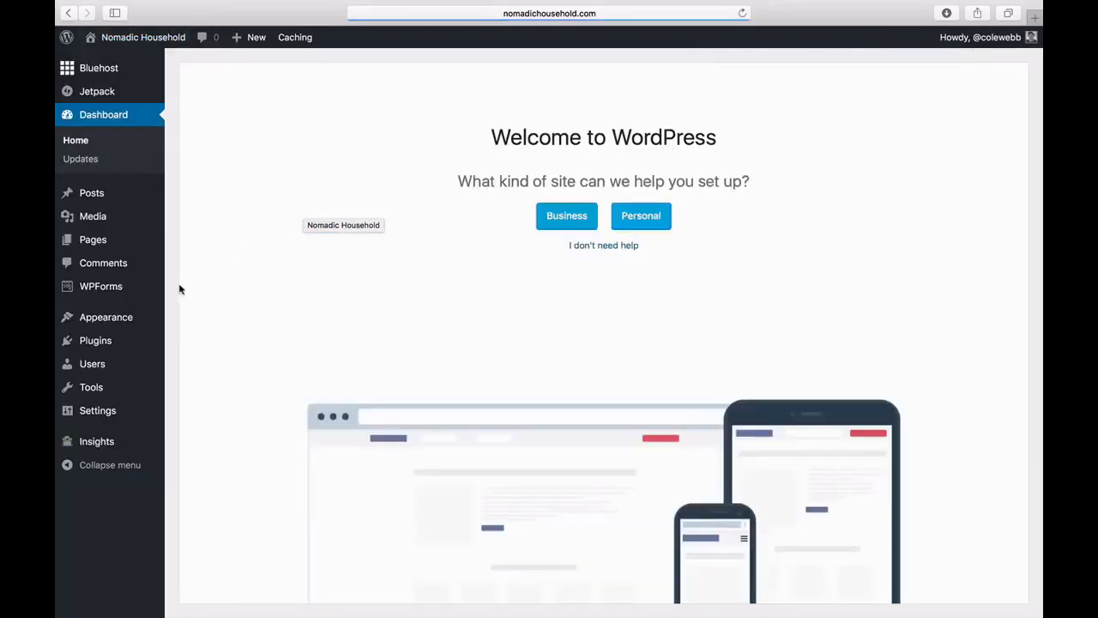
mouse_move(125, 324)
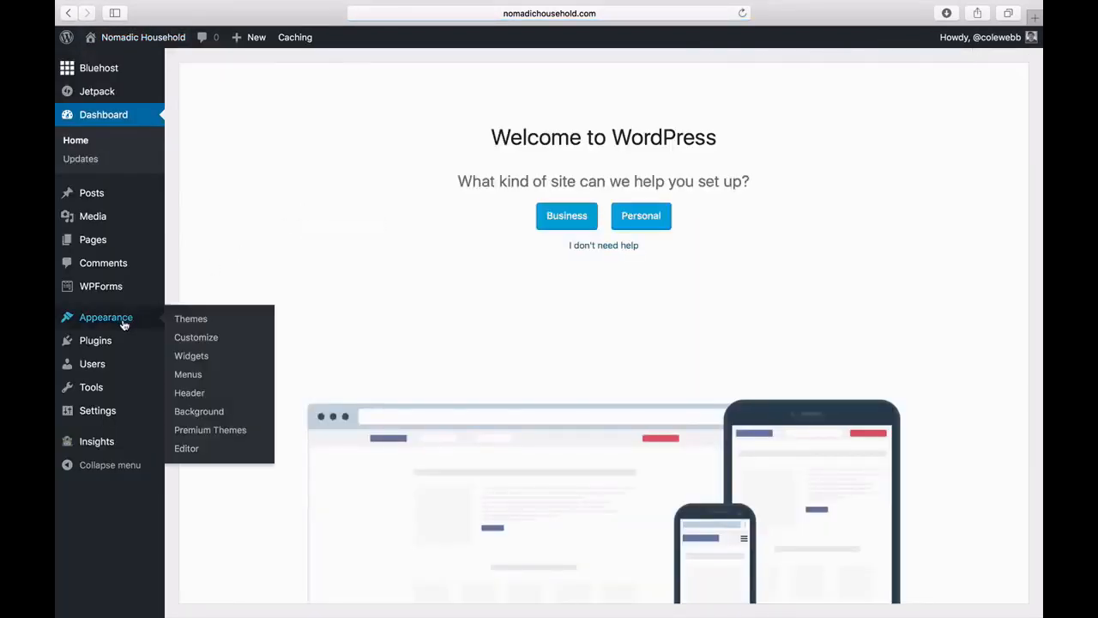
left_click(206, 347)
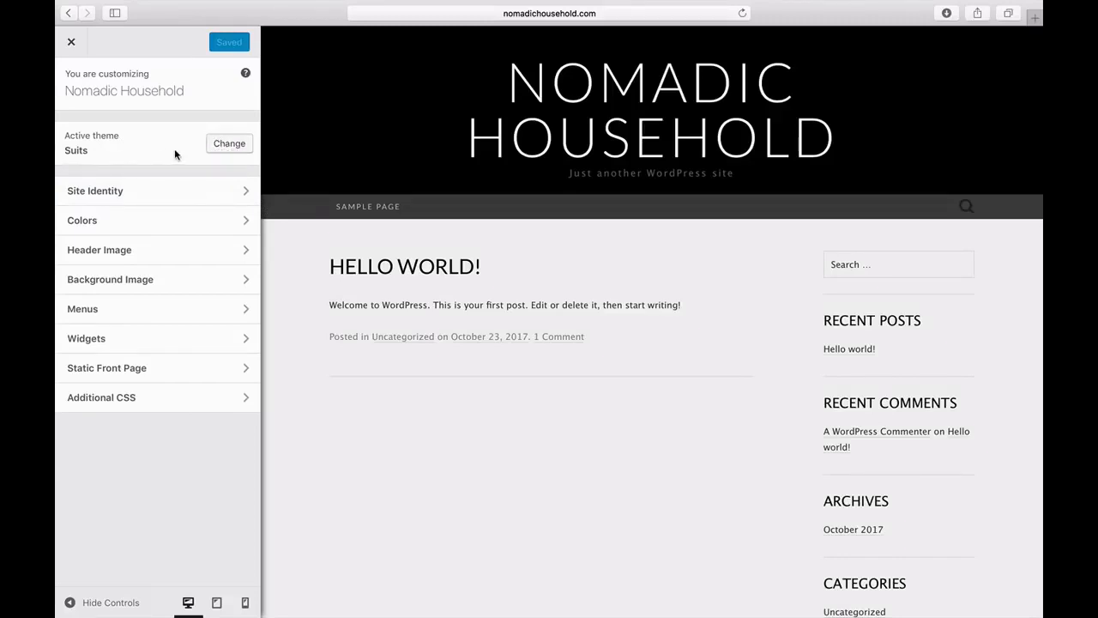
Step: Set the tagline in Site Identity to "Here is a tagline" and publish the change
left_click(196, 190)
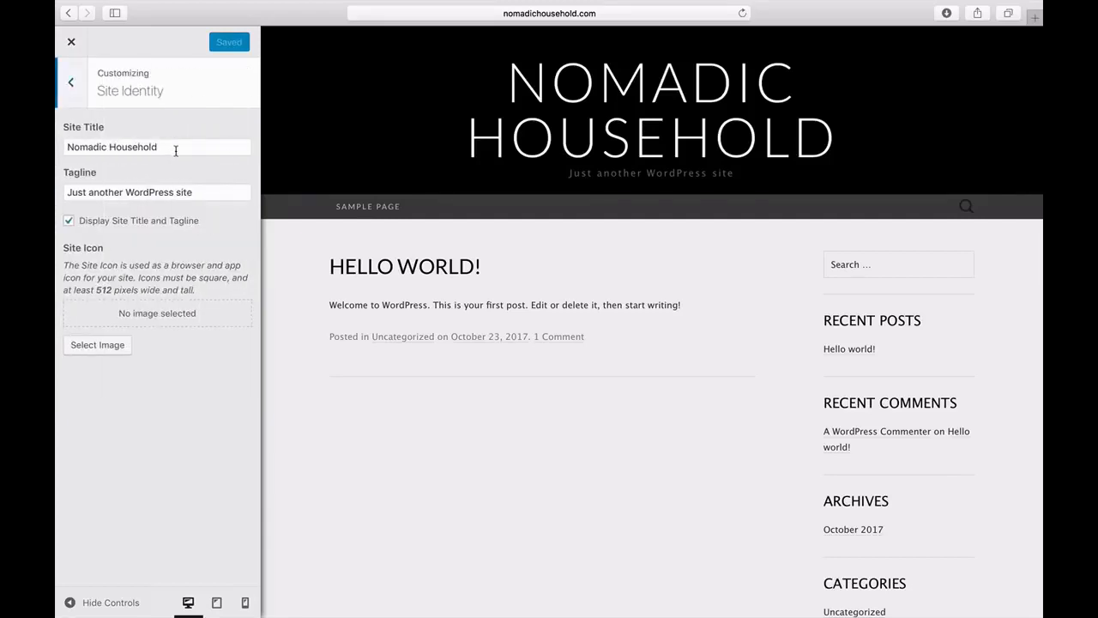
left_click_drag(180, 148, 68, 146)
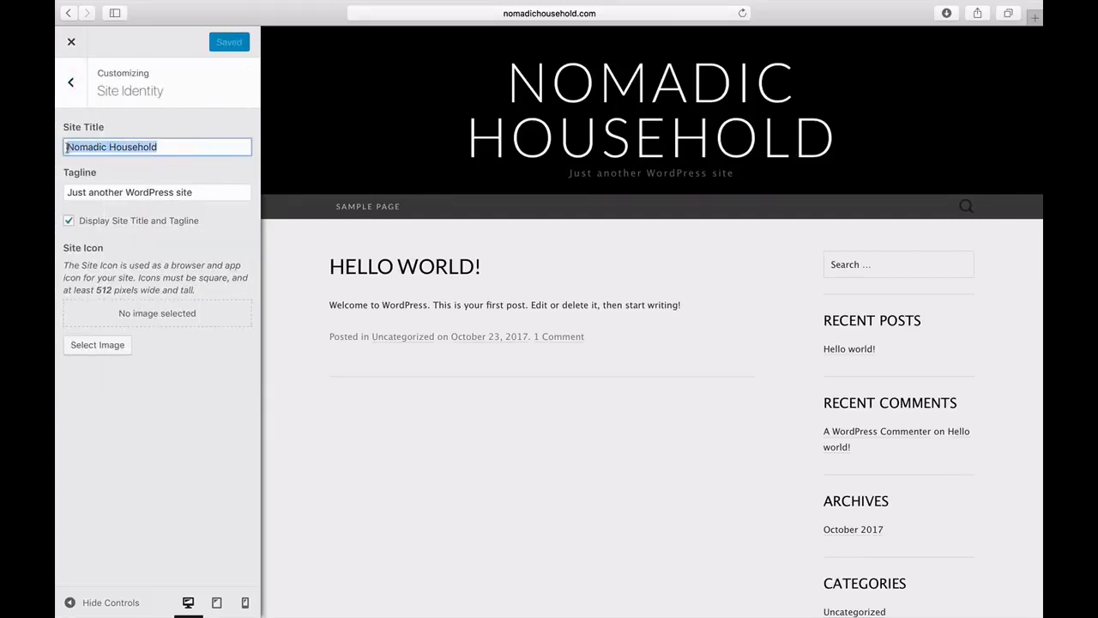
left_click_drag(197, 191, 72, 193)
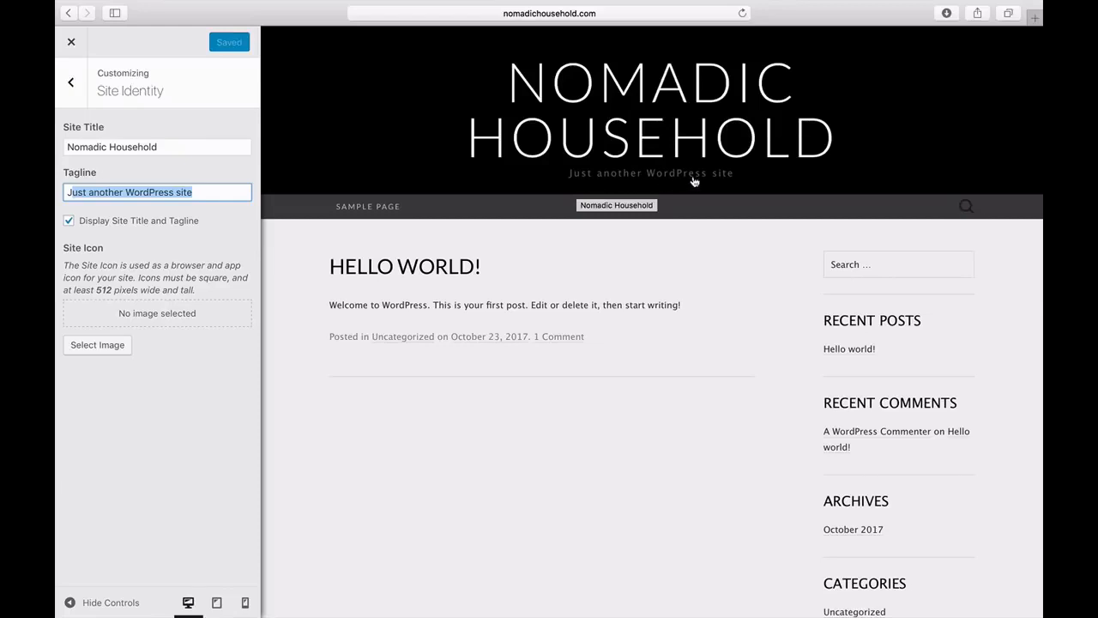
left_click_drag(206, 192, 56, 192)
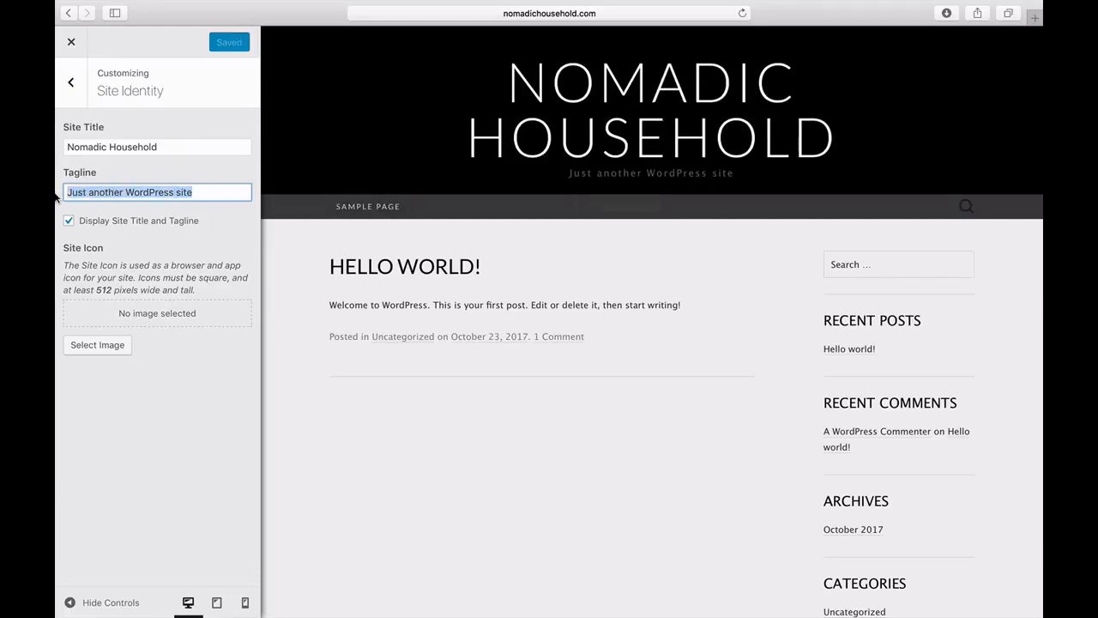
type("Here is a tagline")
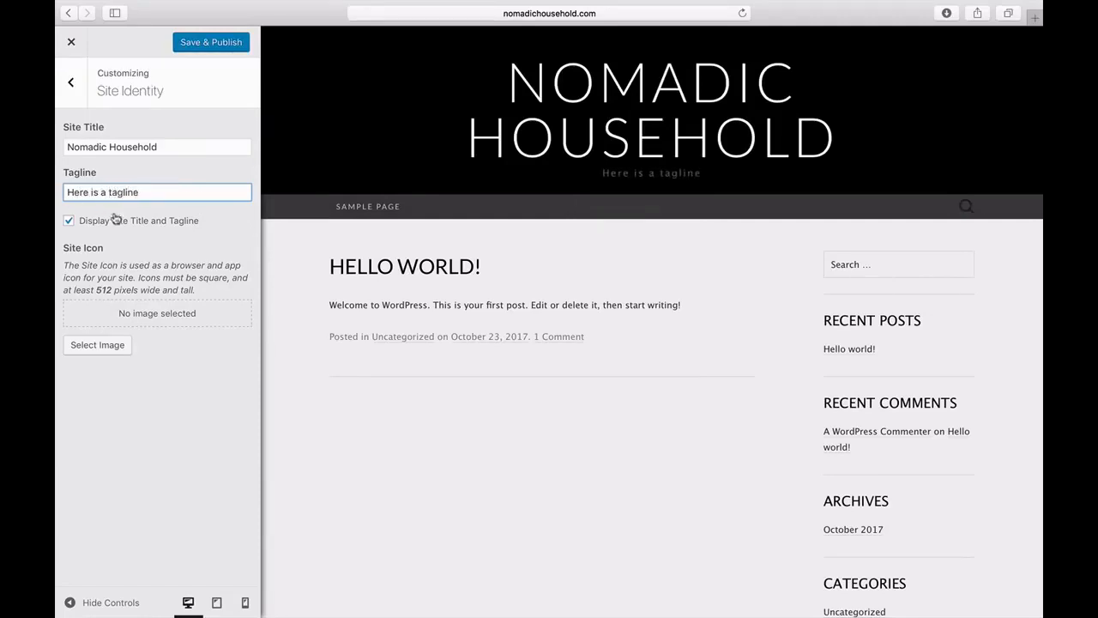
left_click(204, 43)
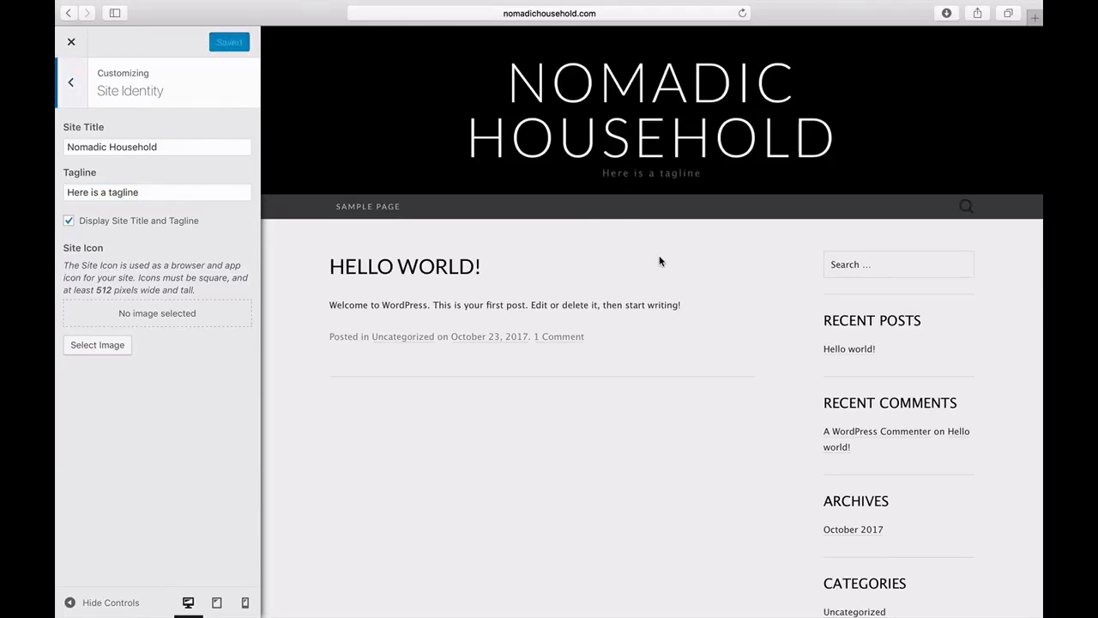
left_click(73, 86)
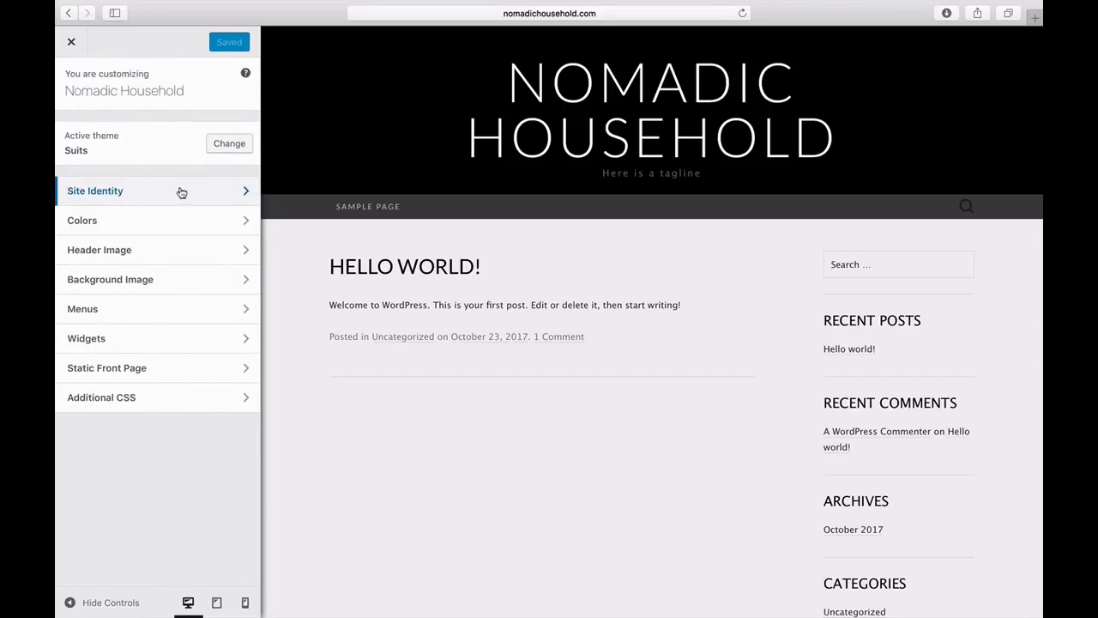
Step: Try red (#dd3333) as the header text color, then clear it
left_click(193, 226)
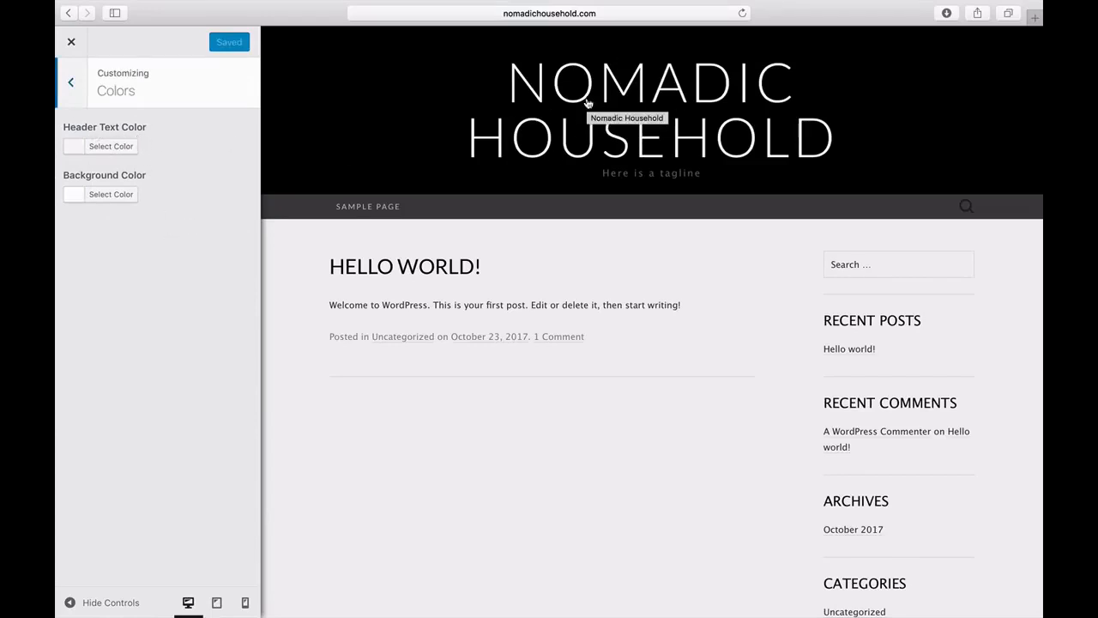
left_click(125, 148)
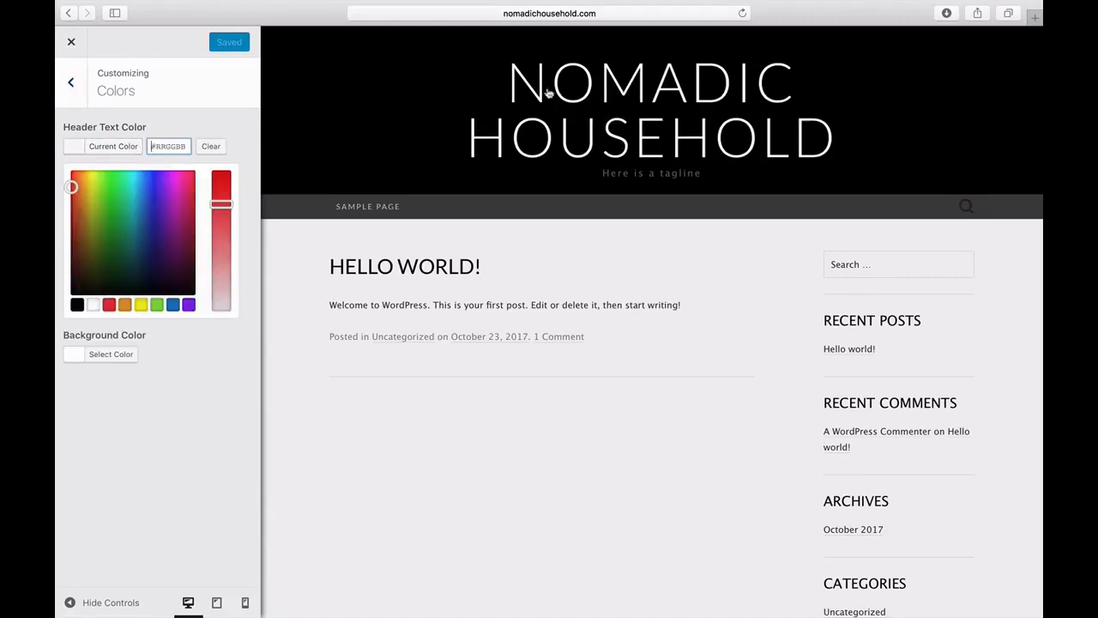
left_click(109, 304)
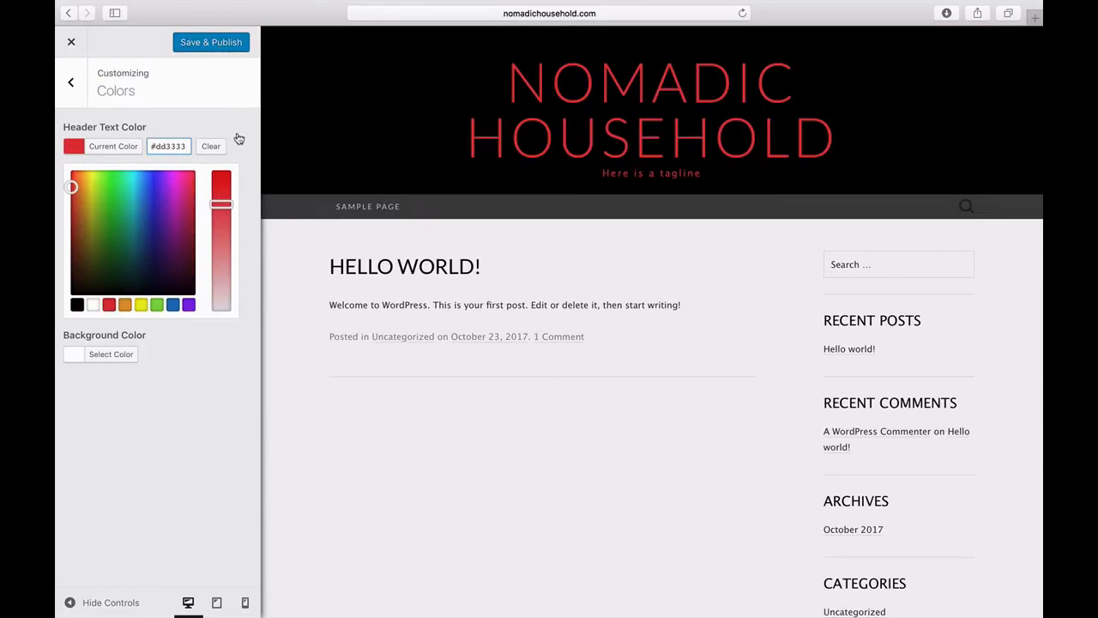
left_click(212, 148)
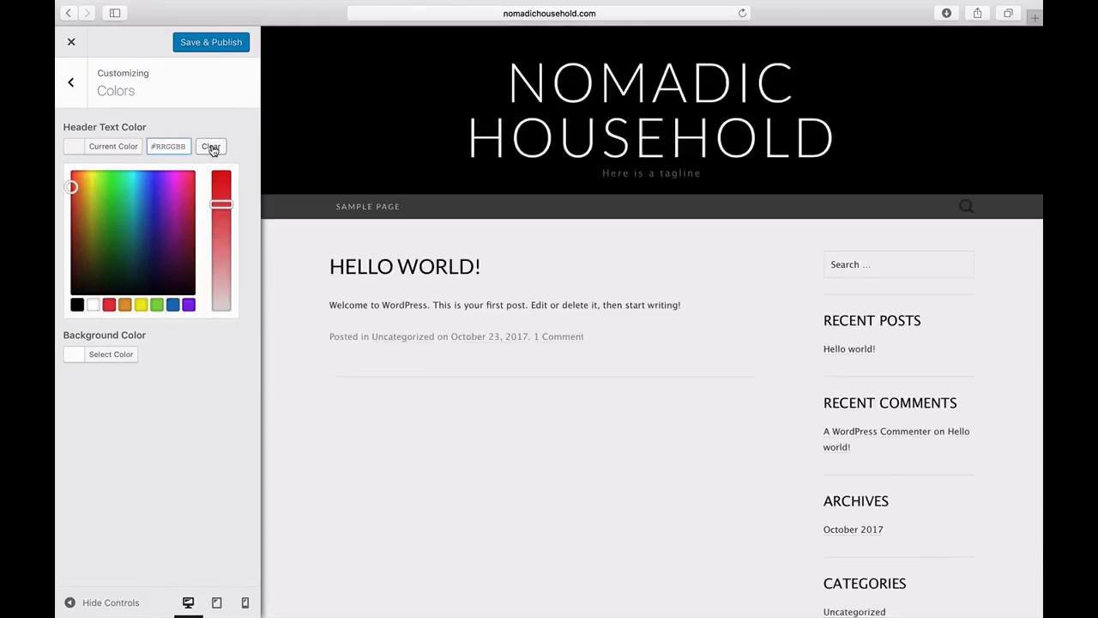
Step: Try the red, blue and green preset swatches as the site's background color
left_click(73, 82)
left_click(146, 221)
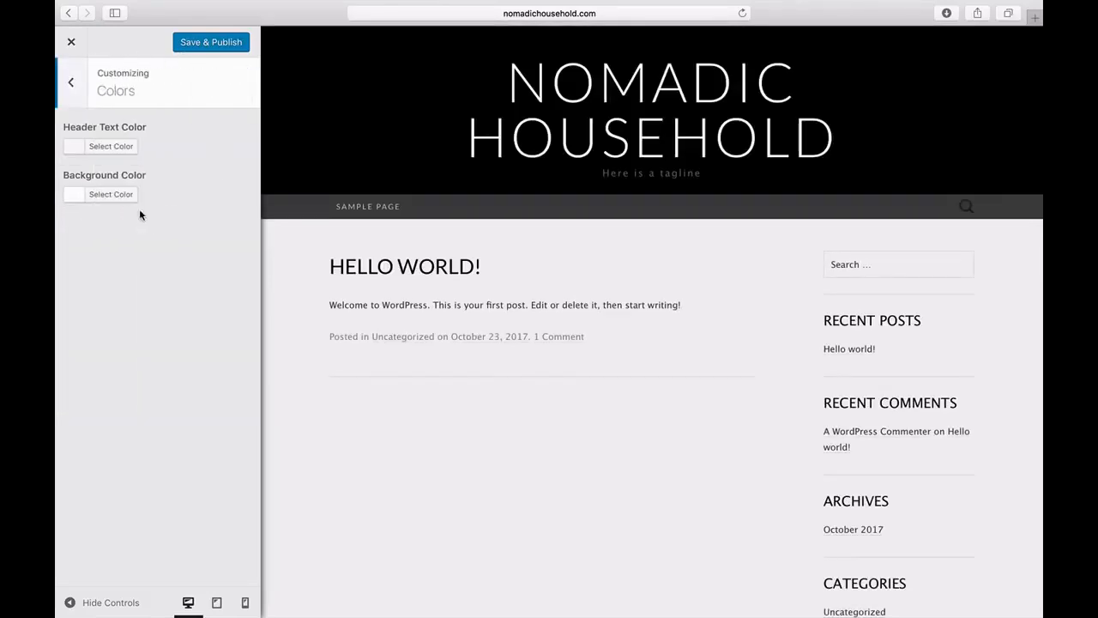
left_click(119, 197)
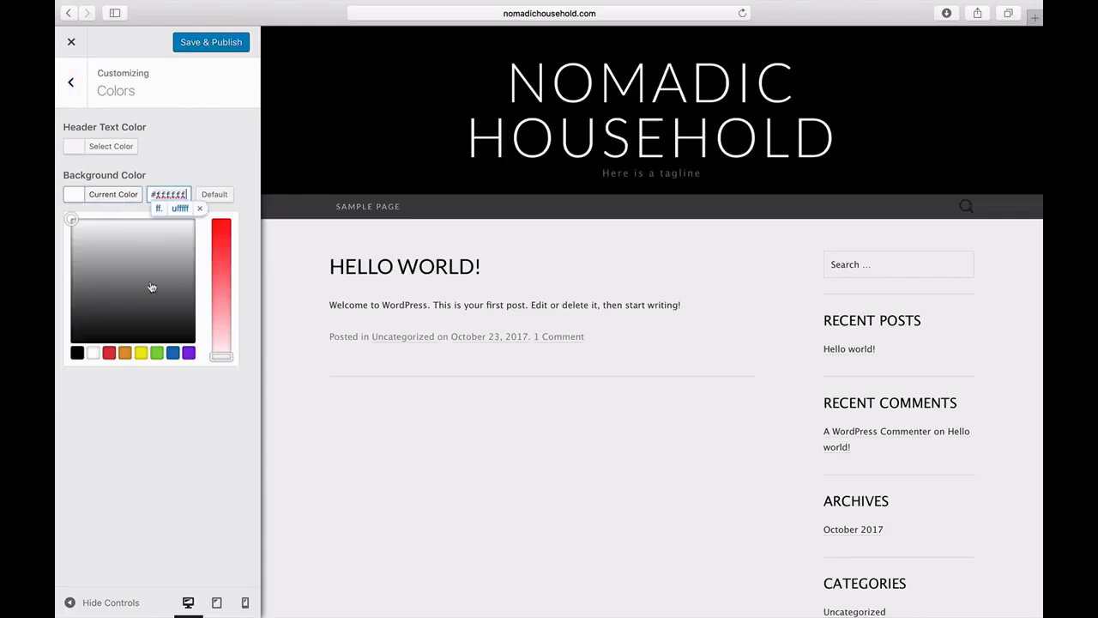
left_click(110, 354)
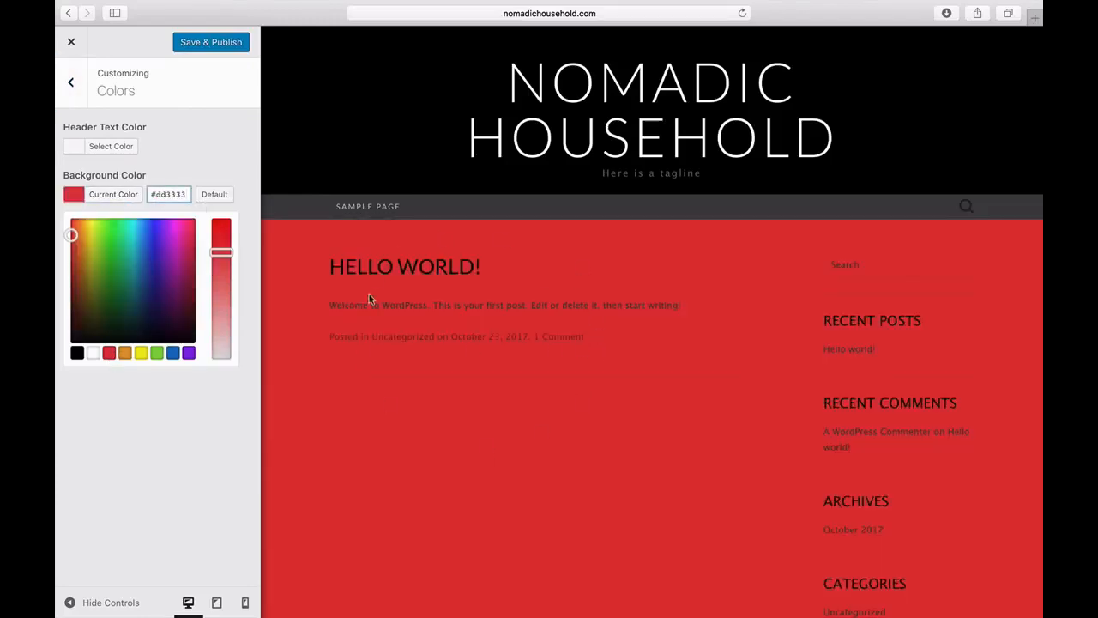
left_click(173, 353)
left_click(158, 352)
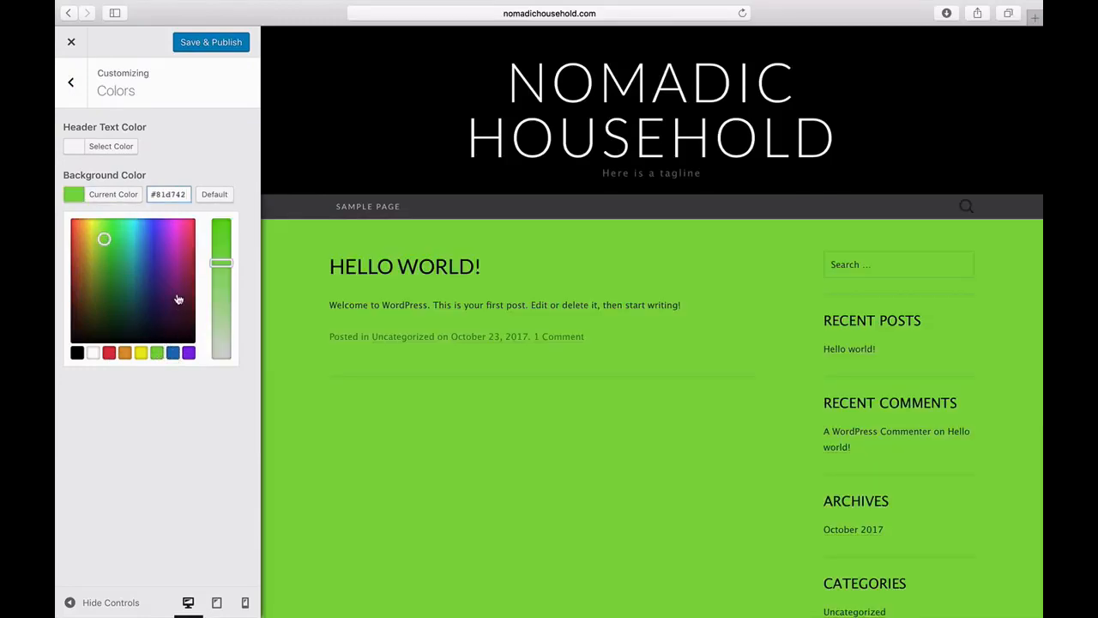
Step: Restore the default background color #ffffff, publish the color settings and leave the Colors section
left_click(216, 196)
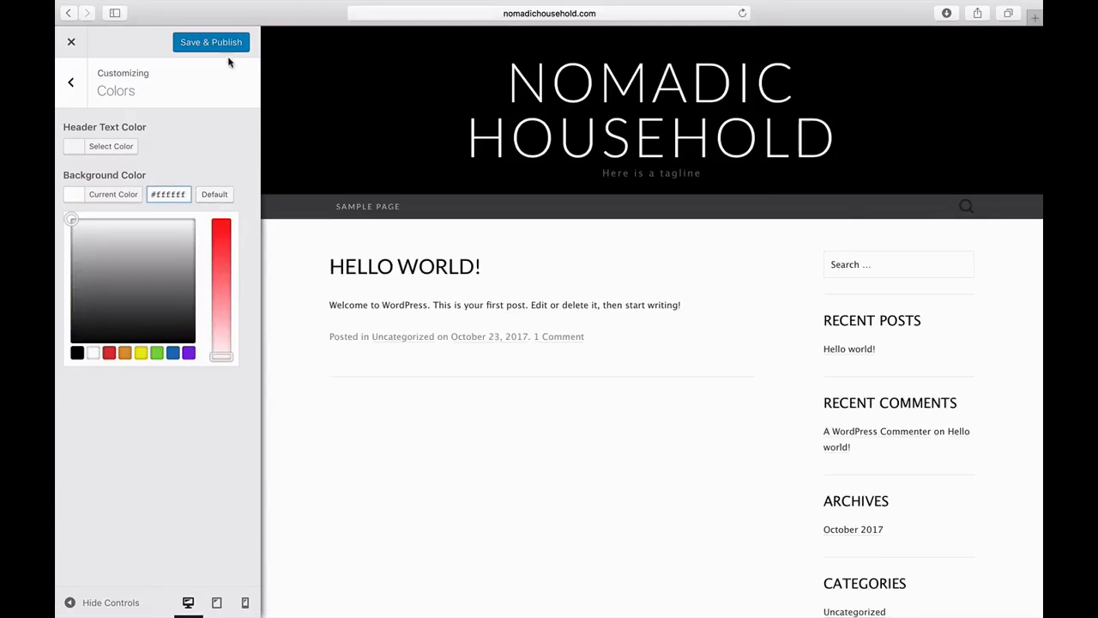
left_click(224, 45)
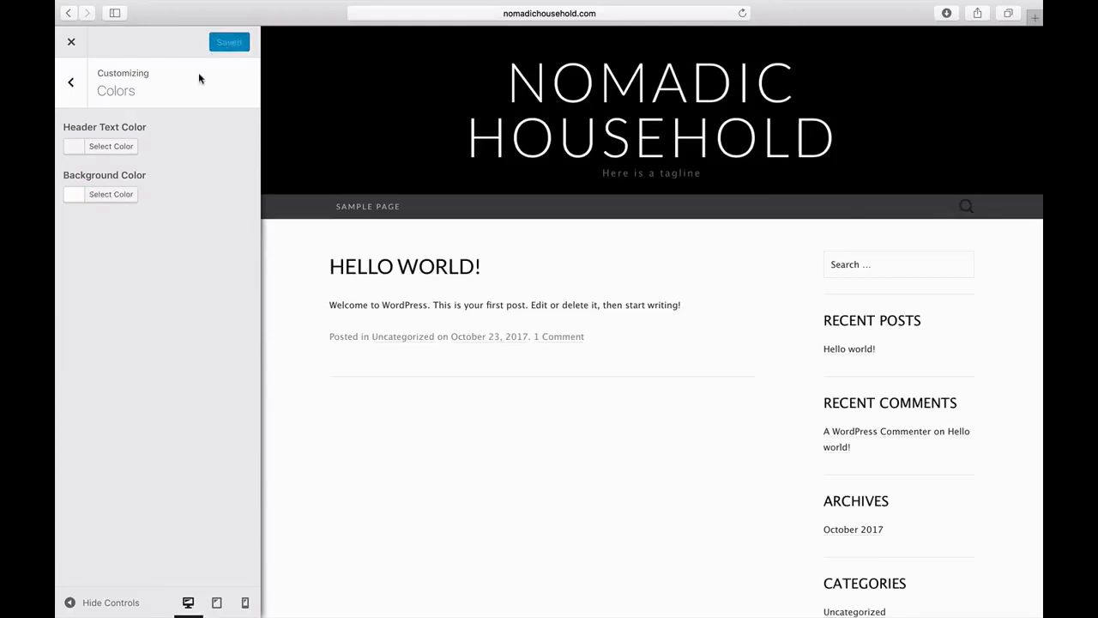
left_click(81, 89)
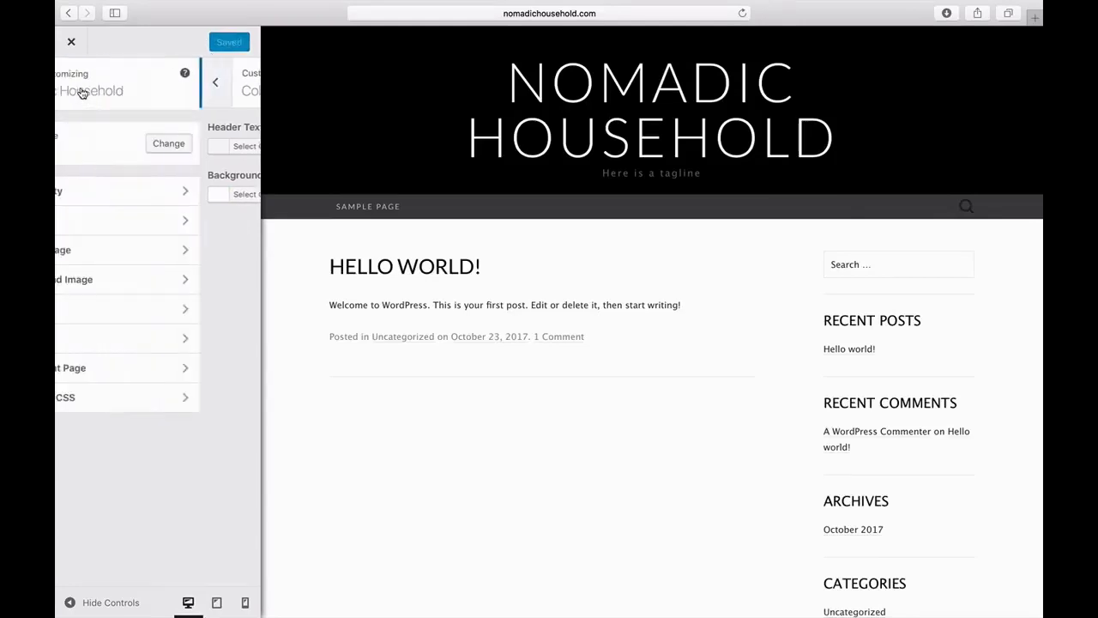
Step: Examine the Header Image and Background Image settings and the page preview in the customizer
left_click(188, 256)
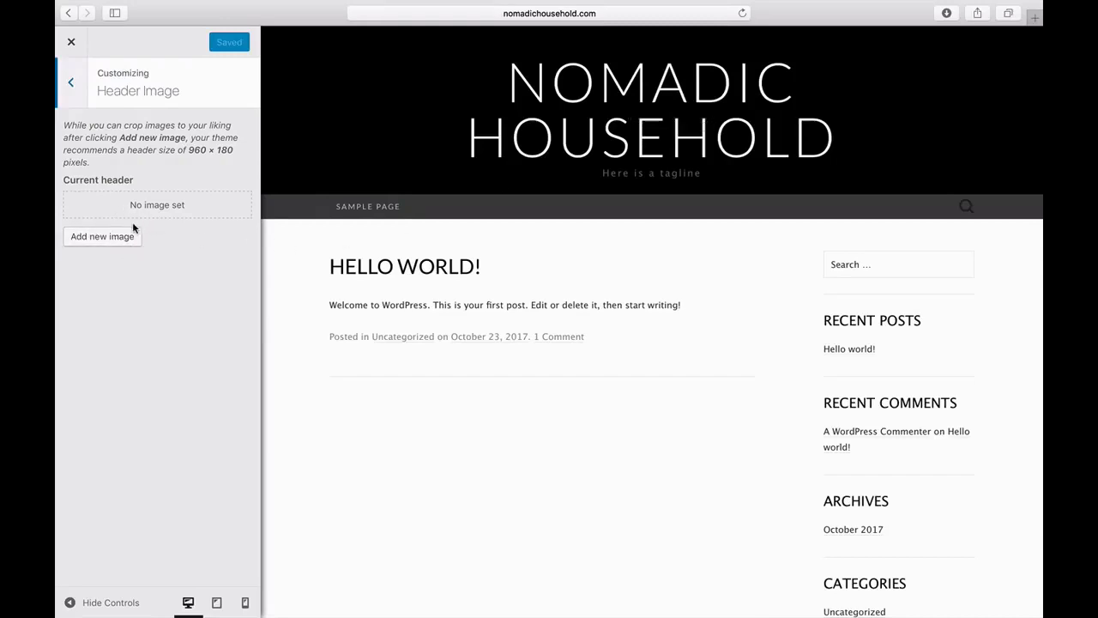
left_click(79, 91)
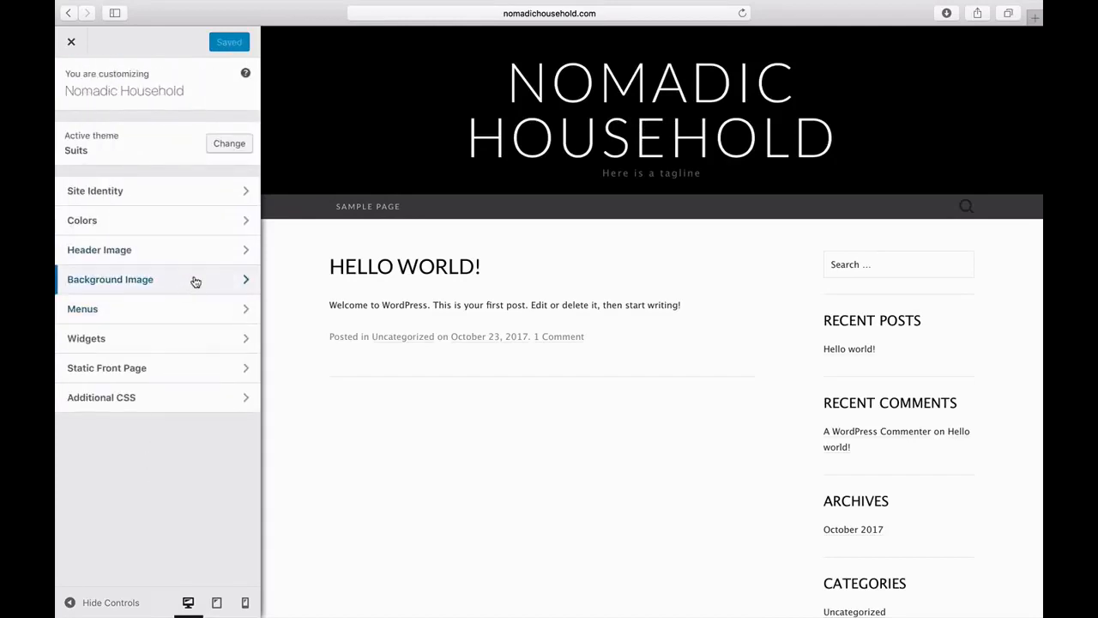
left_click(195, 282)
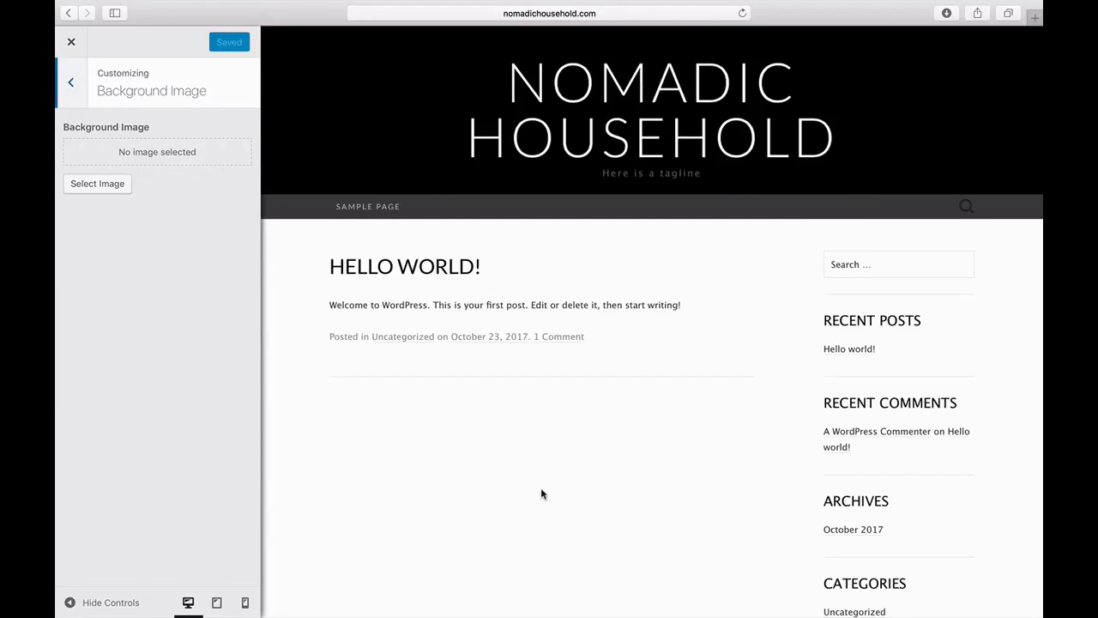
scroll(540, 494, "down", 10)
scroll(541, 493, "up", 10)
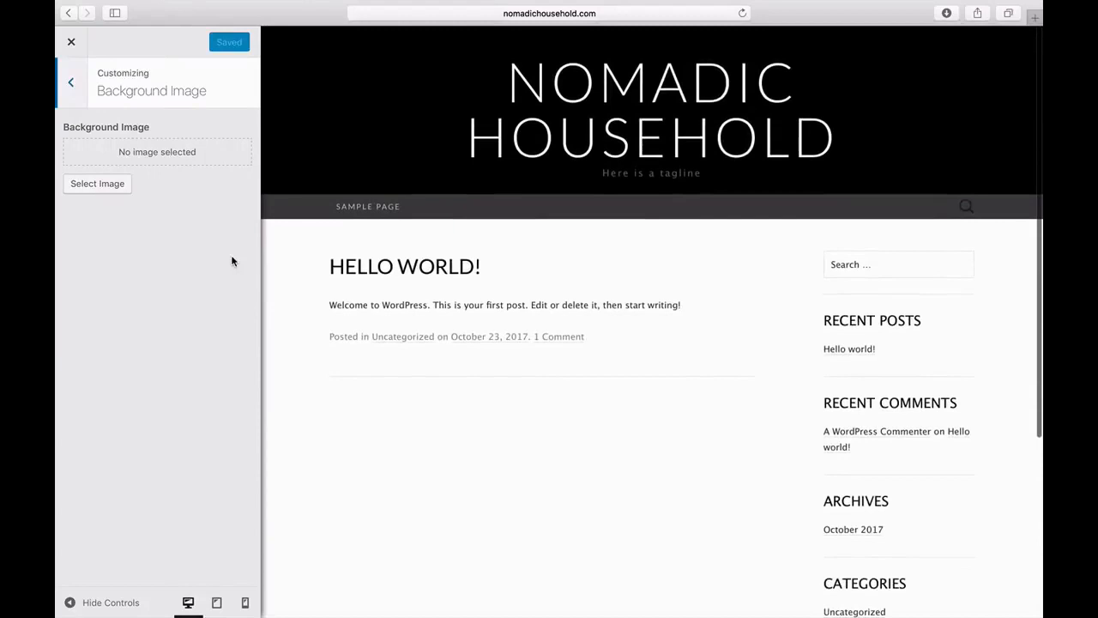
left_click(72, 94)
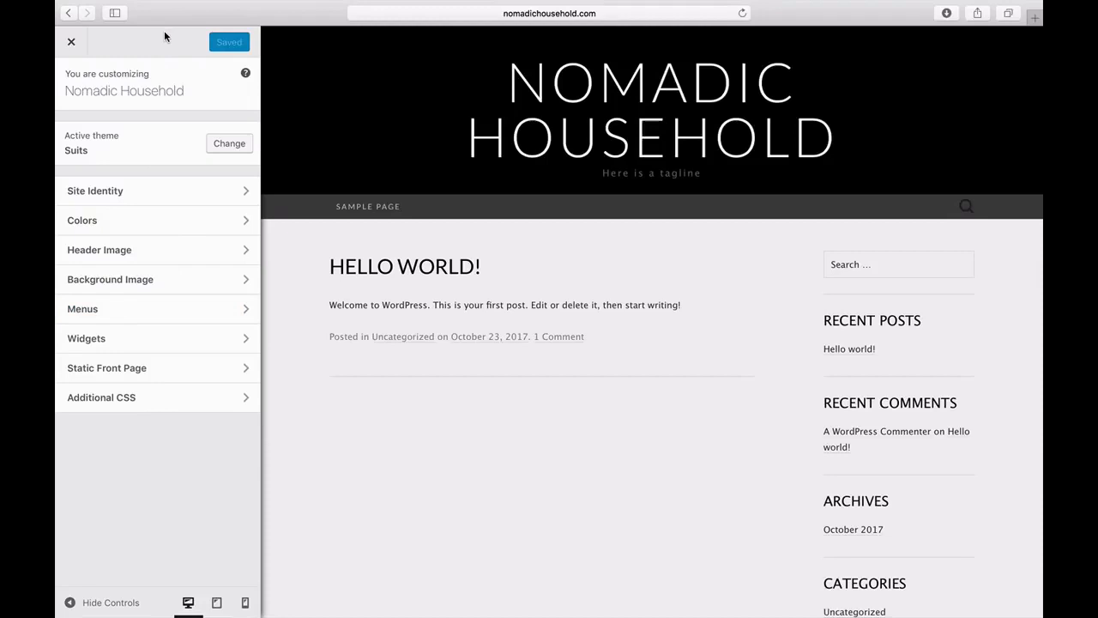
Step: Close the customizer and return from the live site to the WordPress dashboard
left_click(73, 47)
left_click(72, 43)
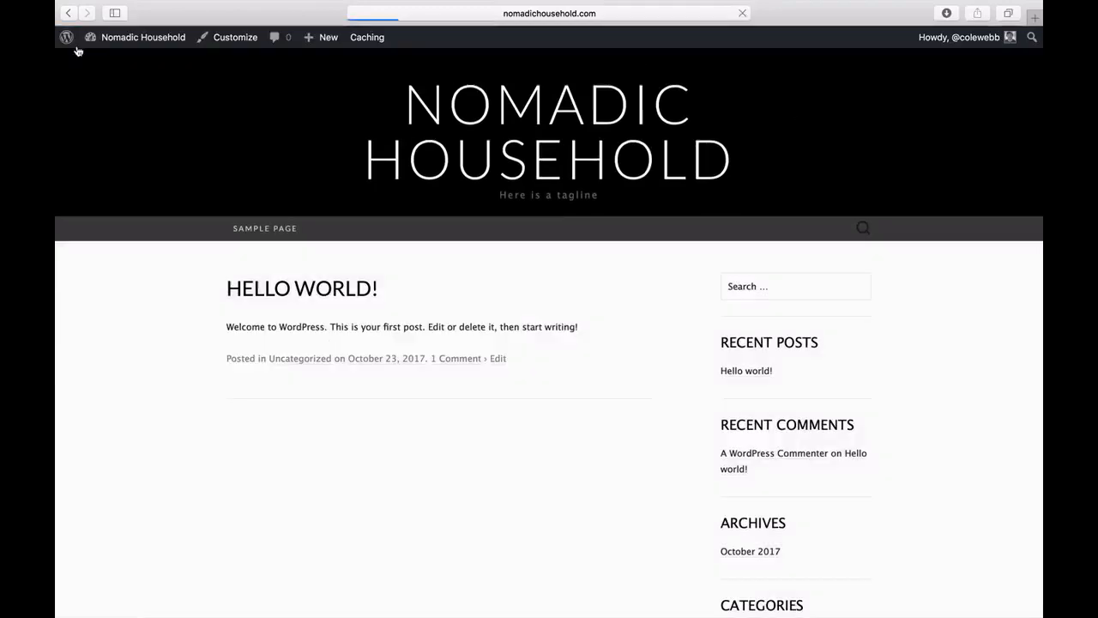
mouse_move(120, 43)
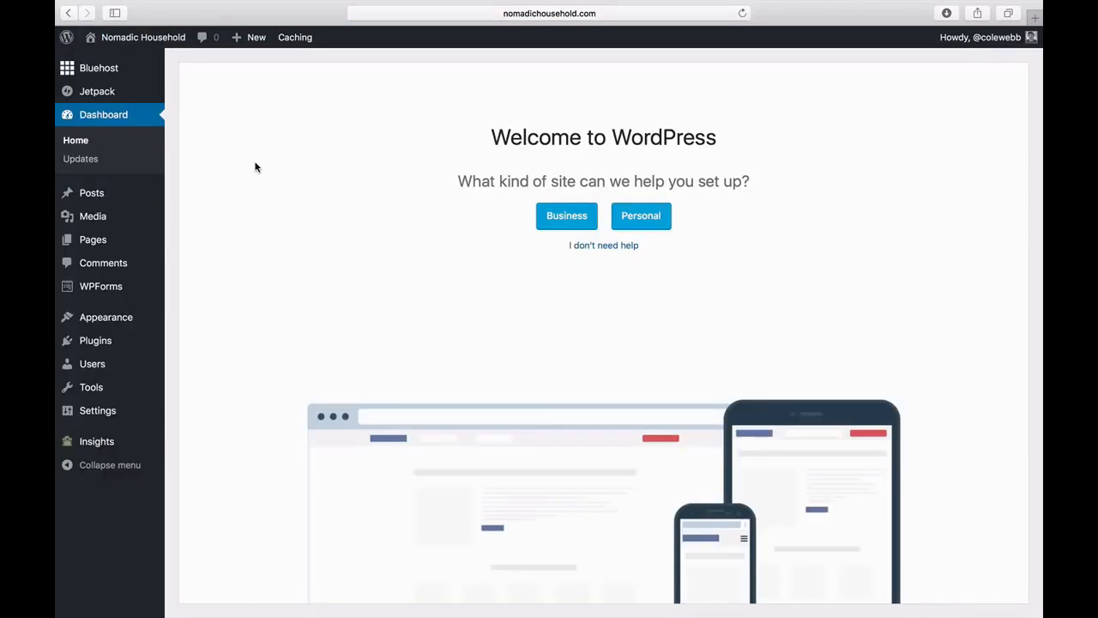
Step: Create a new post titled "My First Blog Post" with an empty body and publish it
left_click(87, 195)
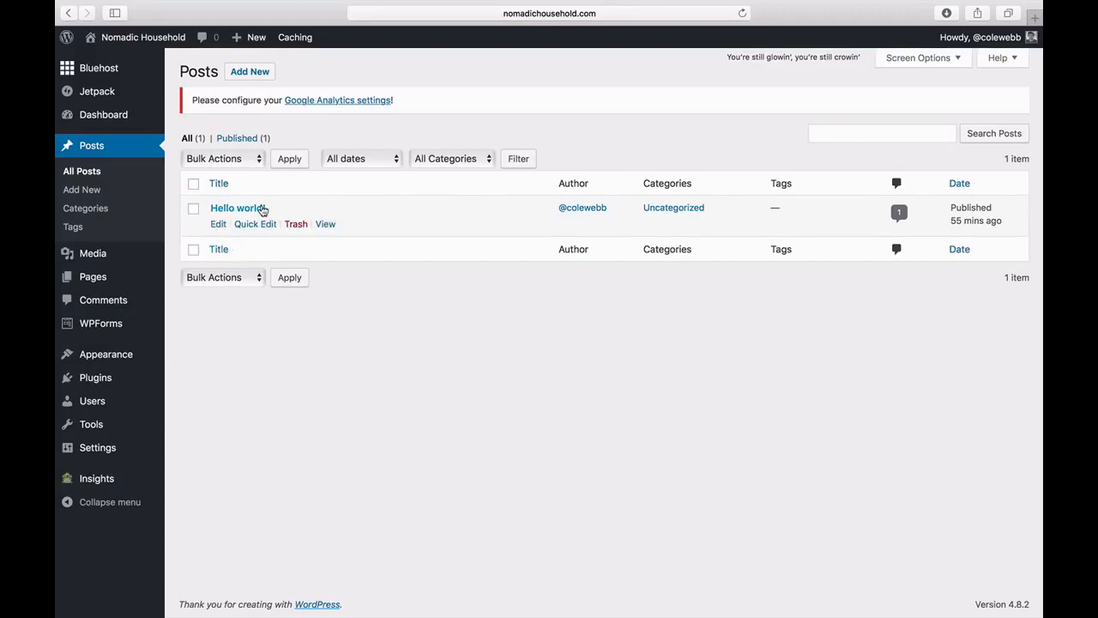
left_click(267, 74)
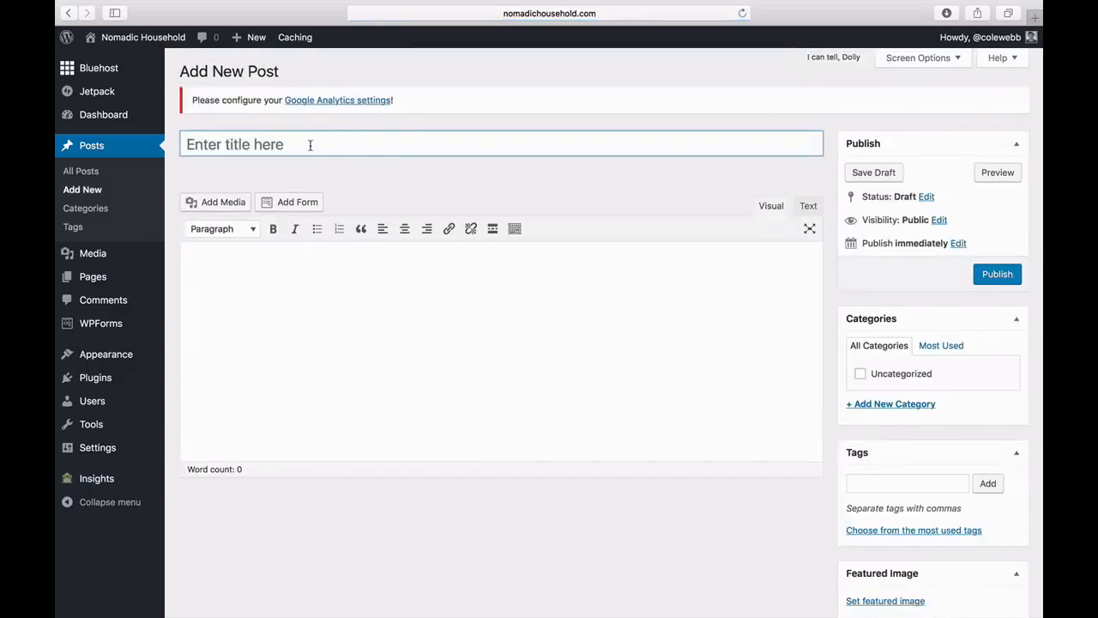
type("My ")
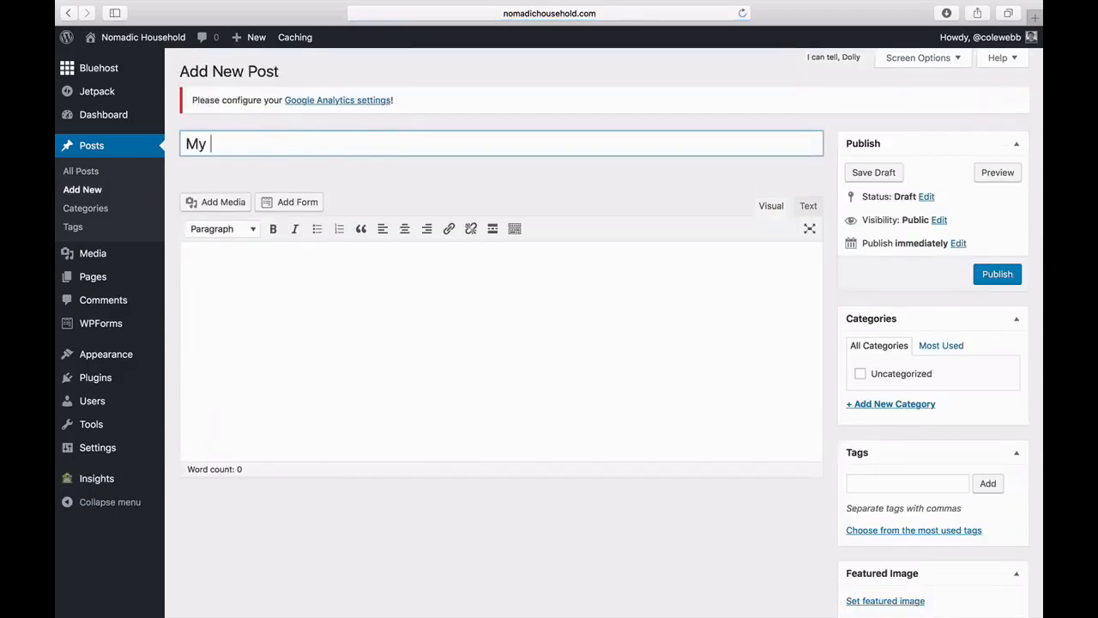
type("First Blog Post")
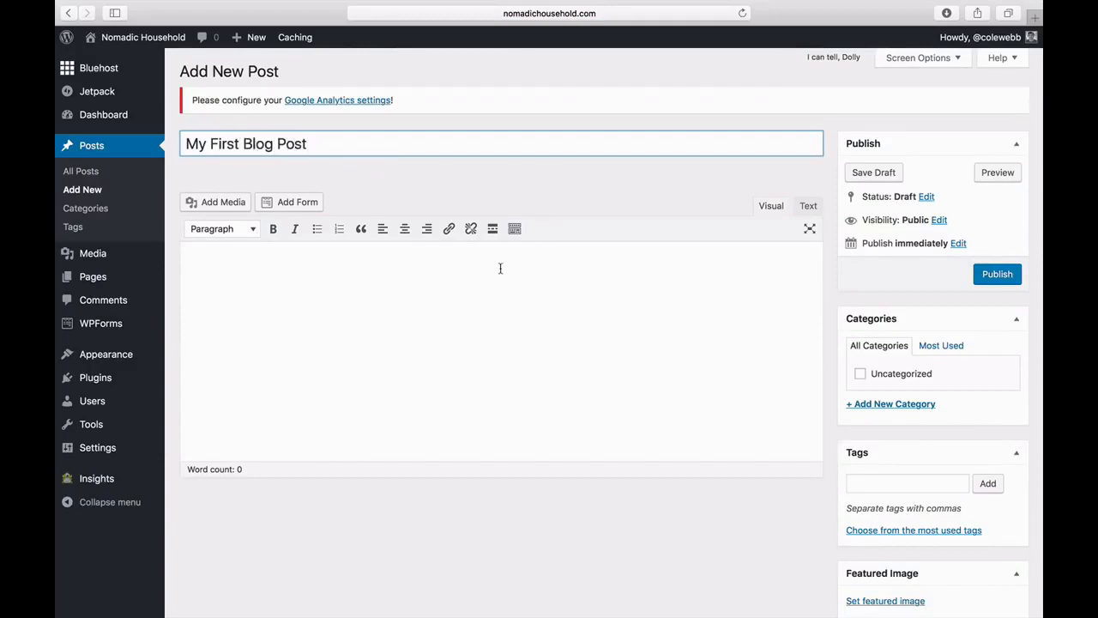
left_click(501, 269)
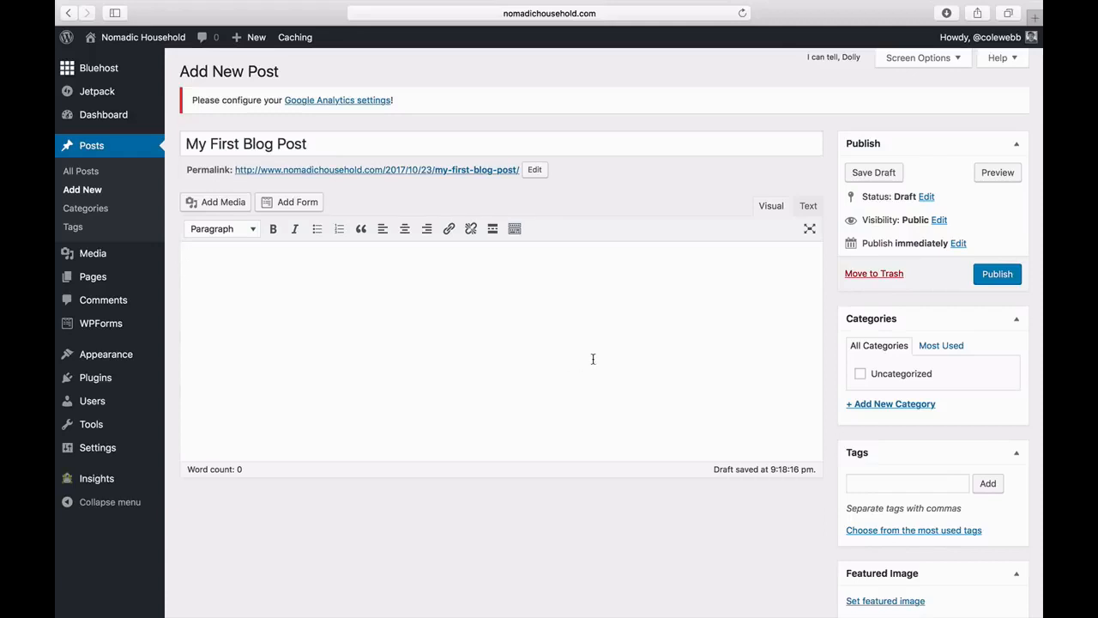
left_click(998, 277)
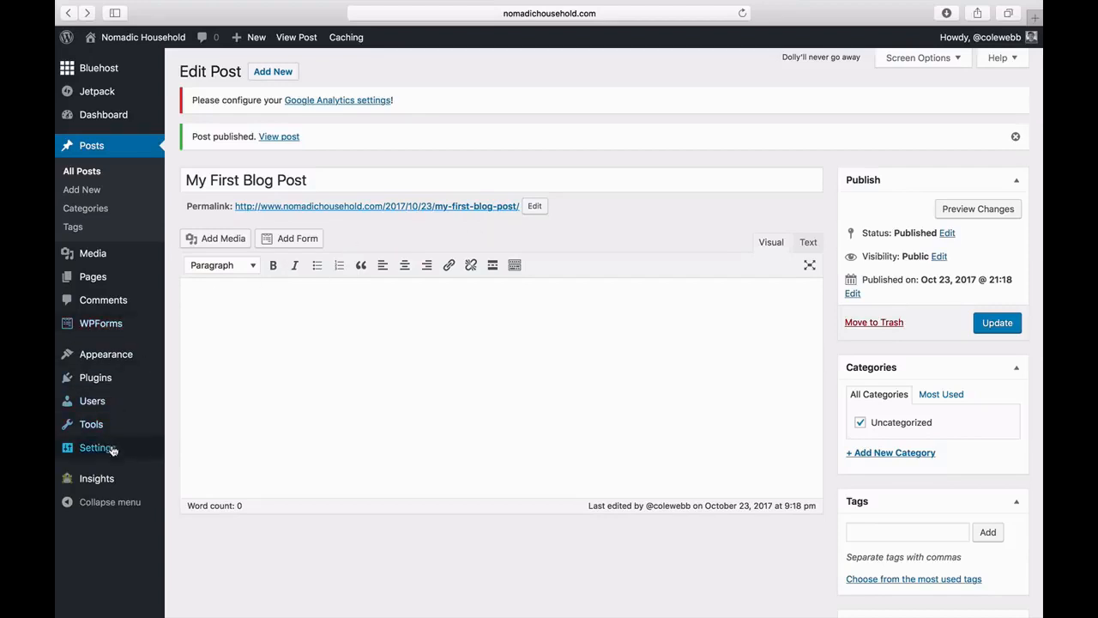
Step: Set the permalink structure to Post name, save the change and reopen the published "My First Blog Post" to check its URL
mouse_move(111, 450)
left_click(206, 553)
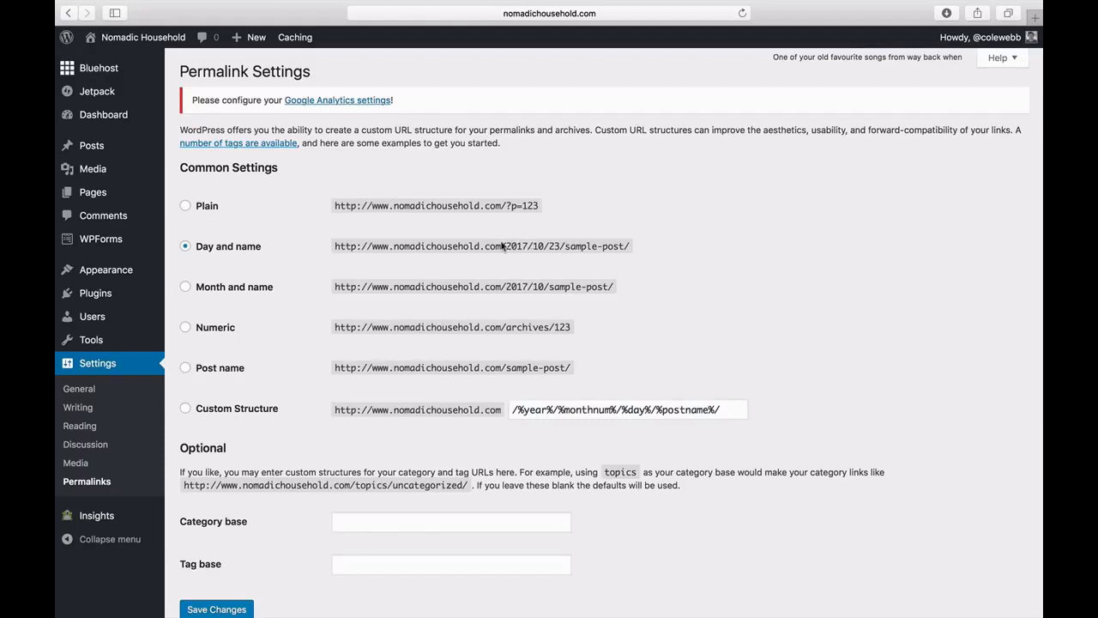
left_click(187, 370)
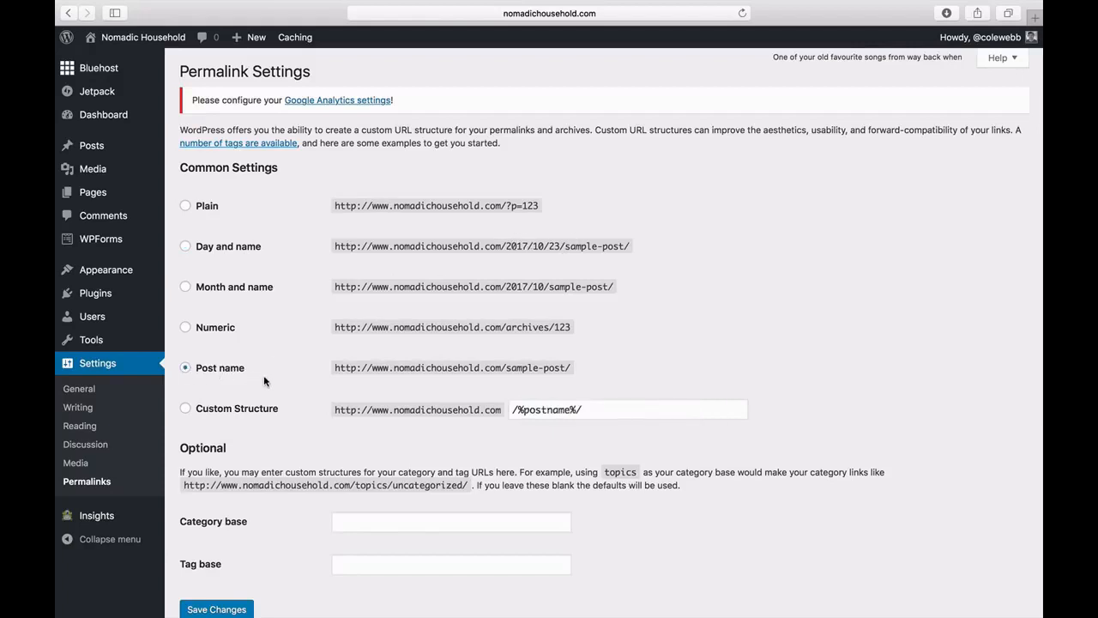
left_click(244, 610)
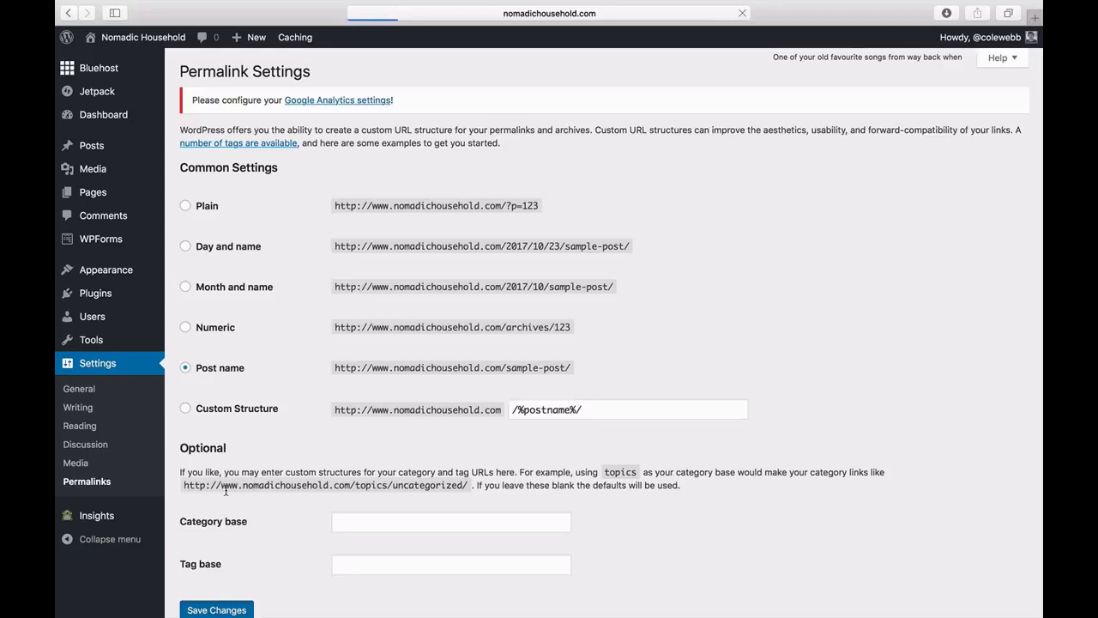
mouse_move(121, 151)
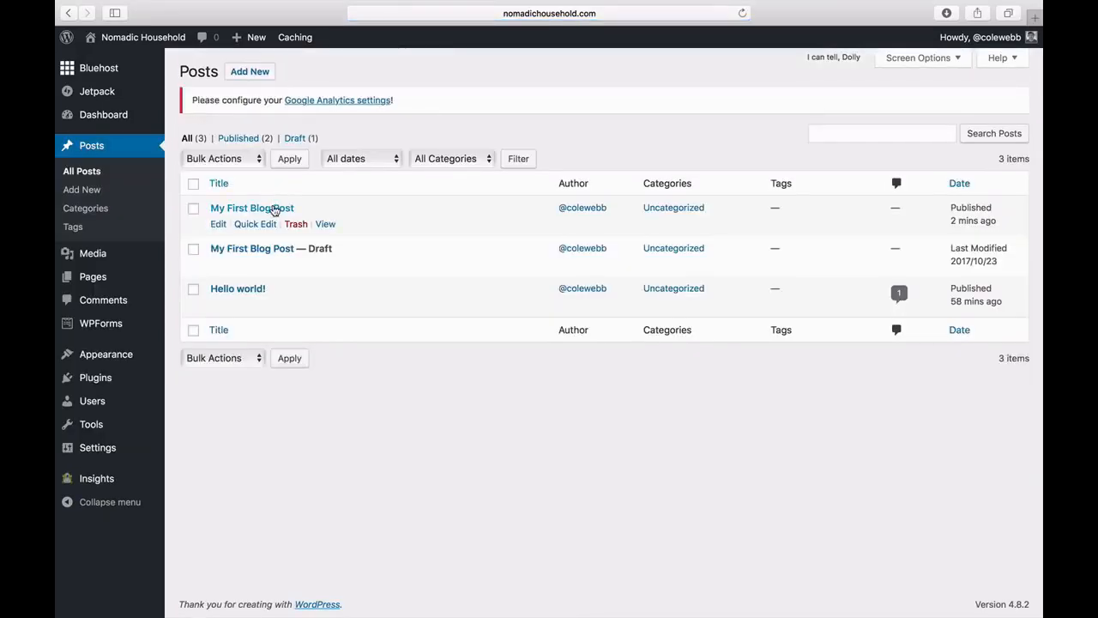
left_click(273, 208)
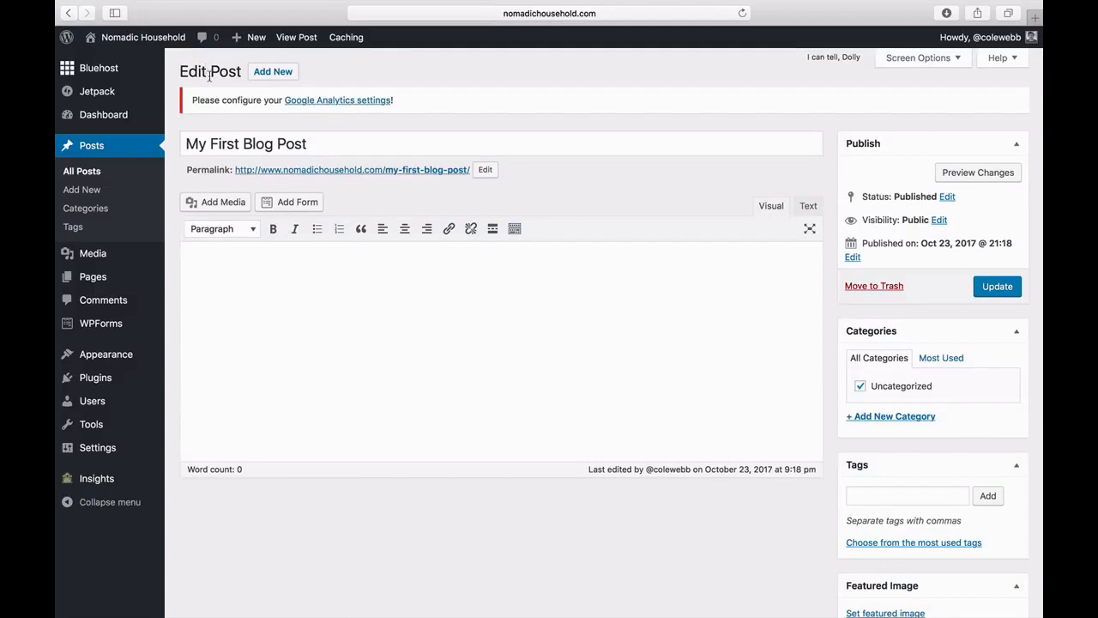
Step: Create a new page titled "Page 1" with an empty body and publish it
mouse_move(125, 283)
left_click(104, 284)
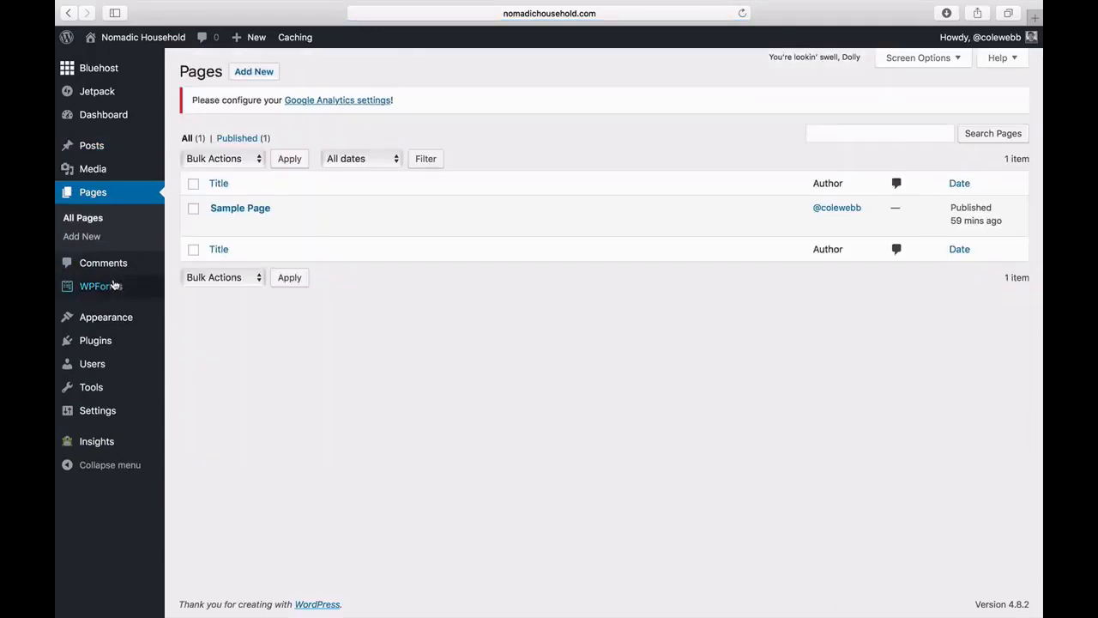
left_click(254, 72)
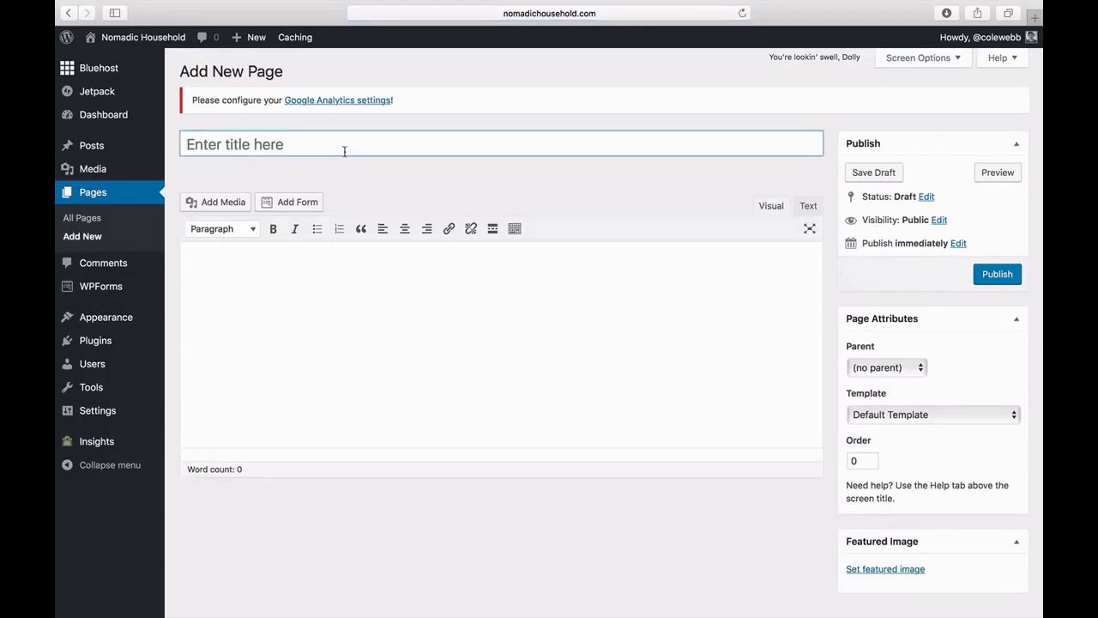
left_click(345, 150)
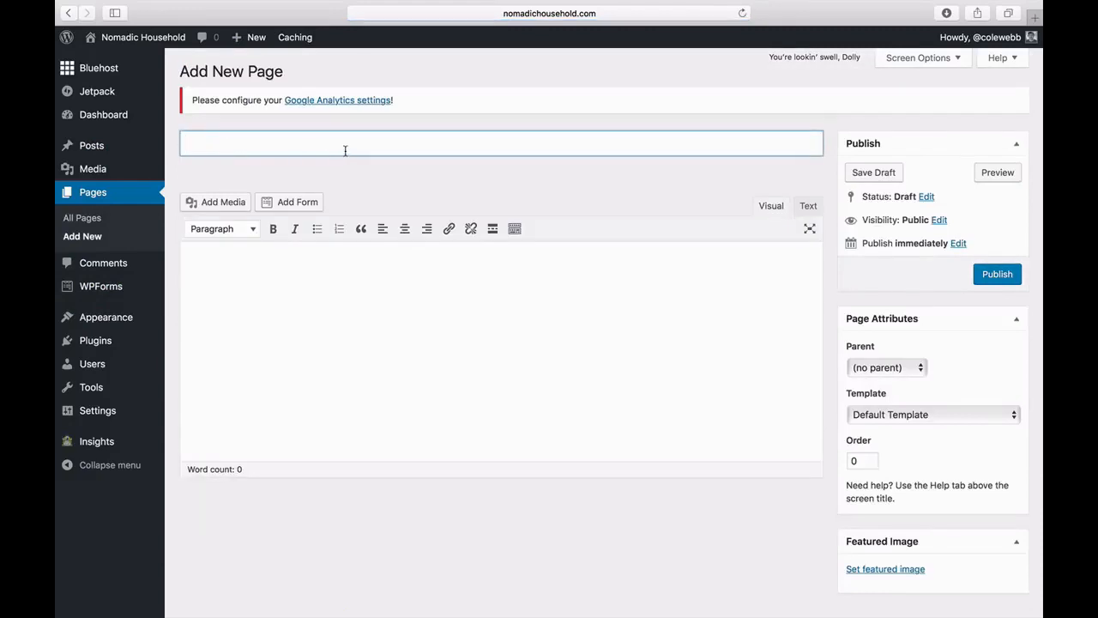
type("Page 1")
left_click(483, 274)
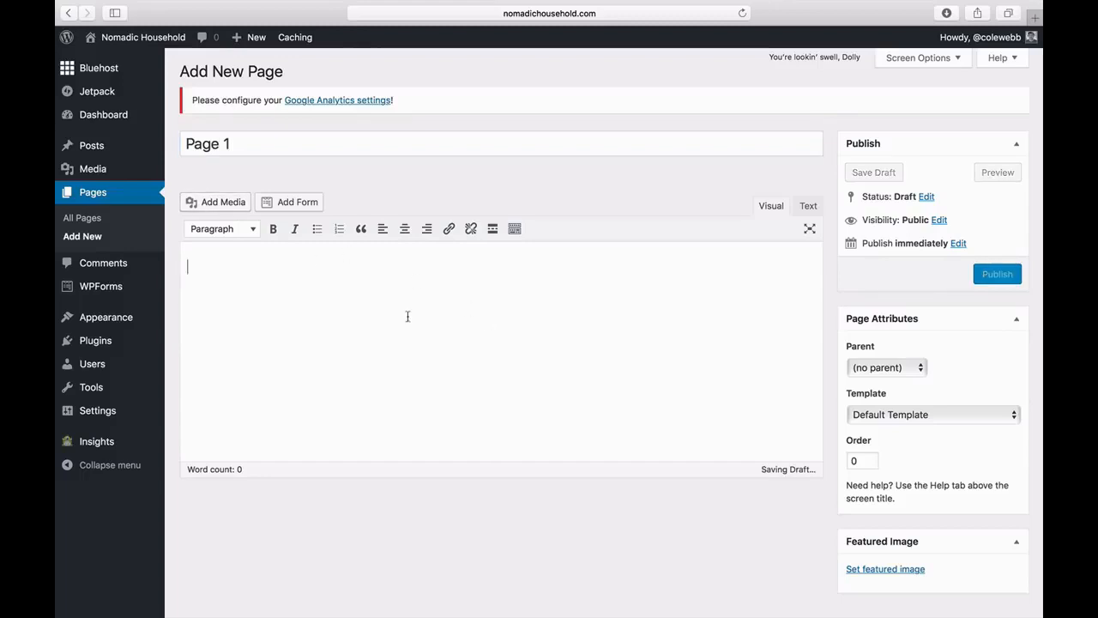
left_click(986, 276)
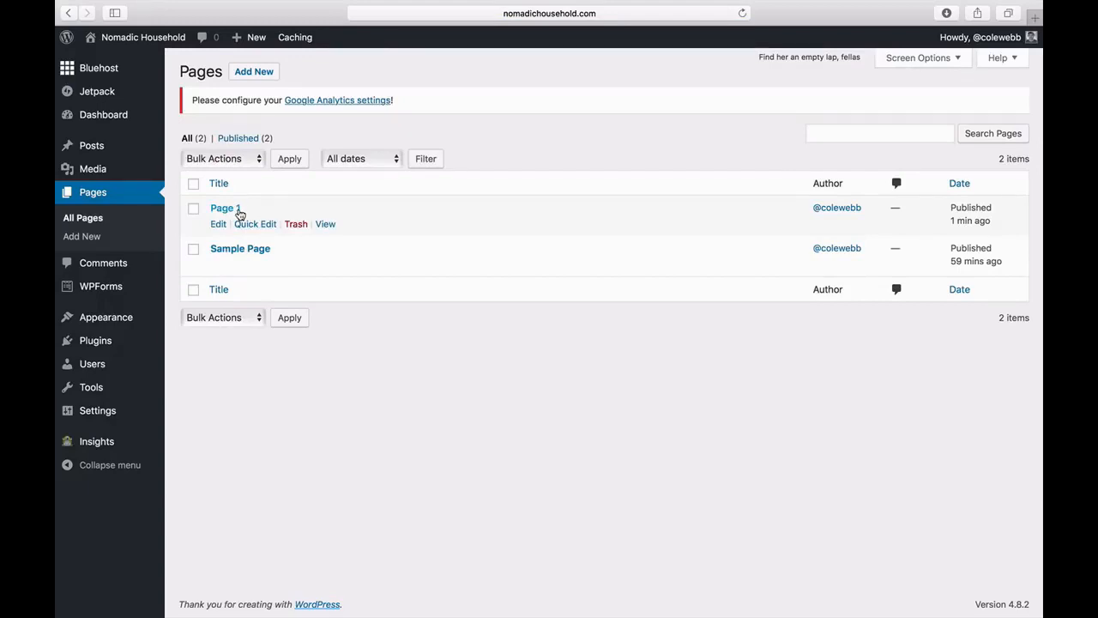
Step: View the live site's home page and navigation bar, and return to the dashboard
left_click(153, 39)
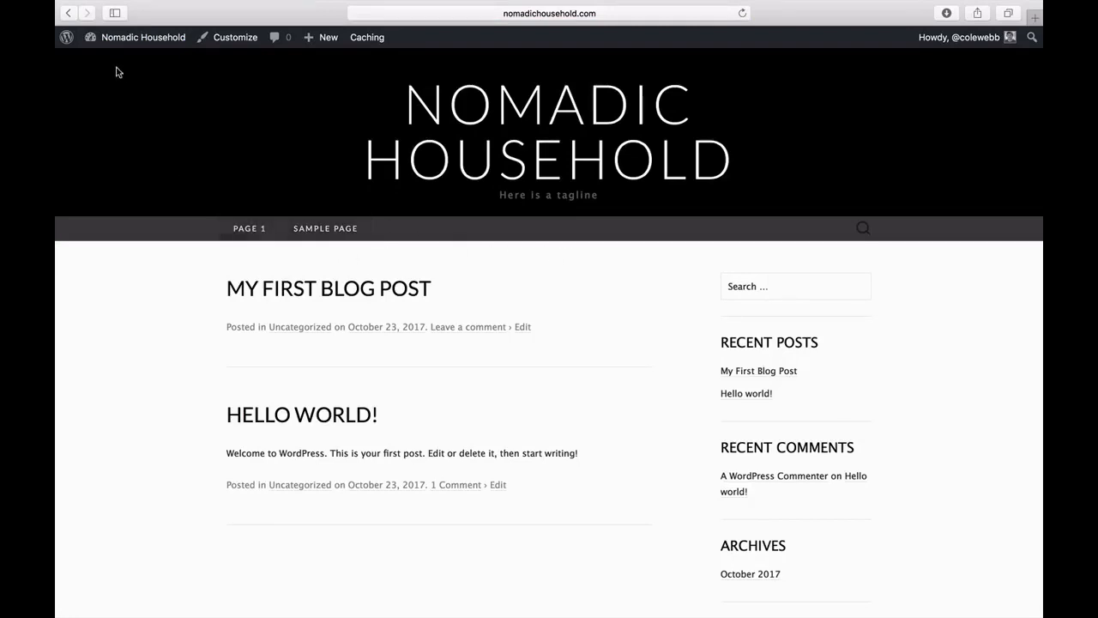
mouse_move(144, 39)
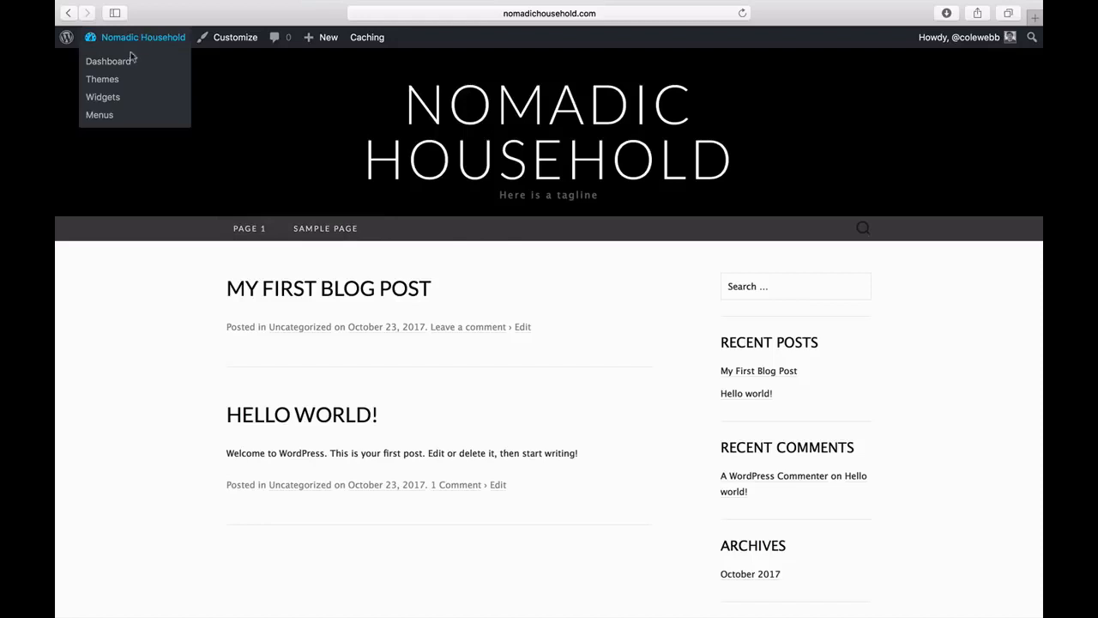
left_click(127, 64)
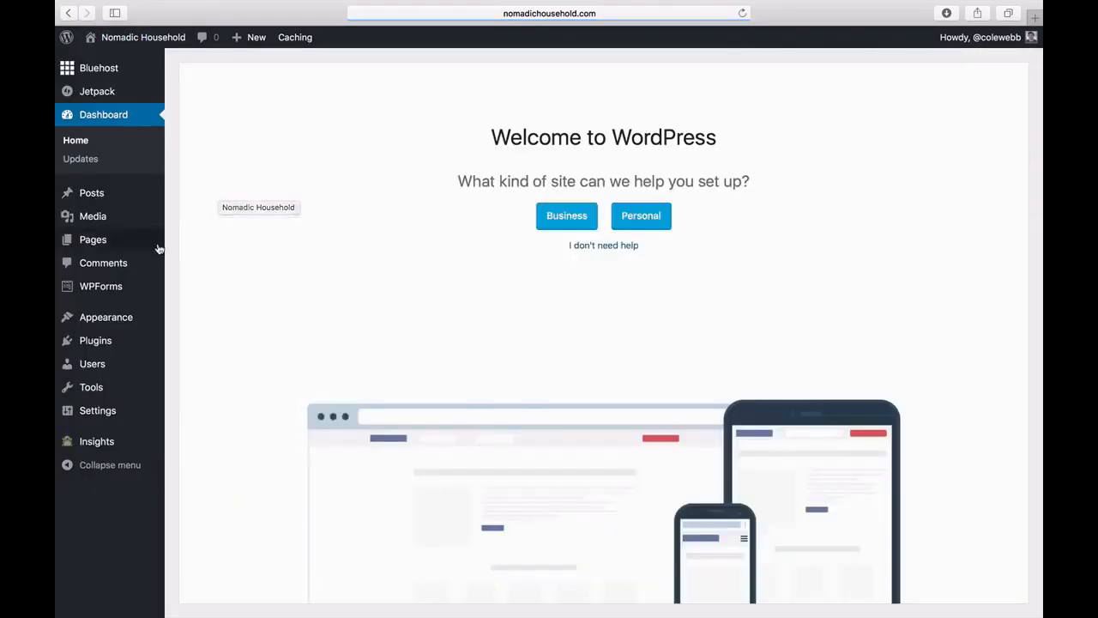
Step: Create a navigation menu named "Menu 1" from the default page items
mouse_move(130, 319)
left_click(192, 377)
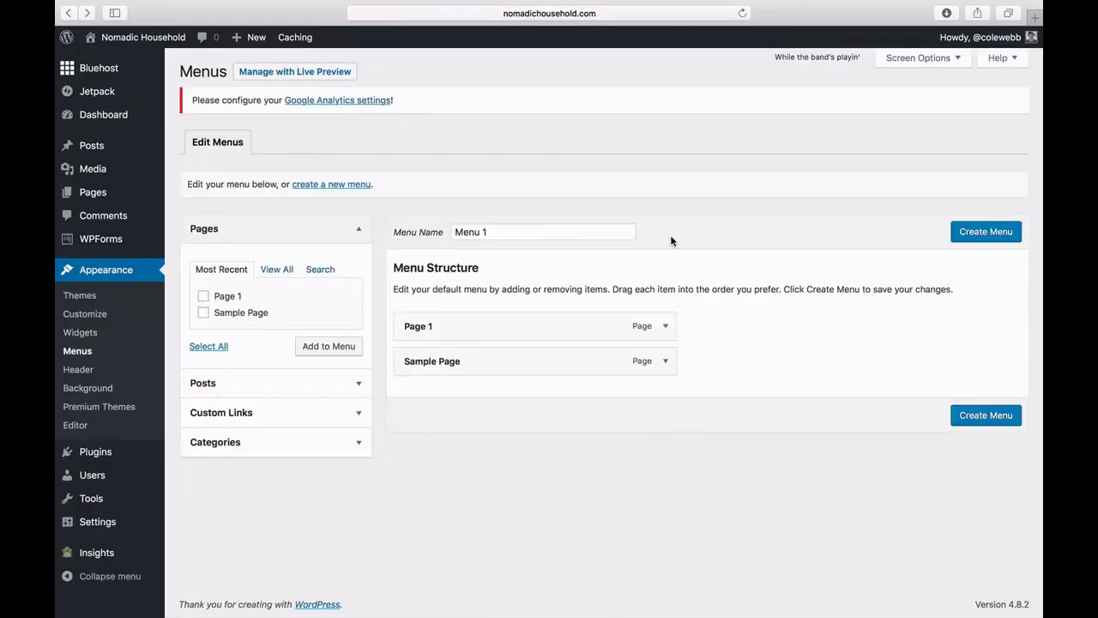
left_click_drag(461, 232, 519, 232)
left_click(968, 235)
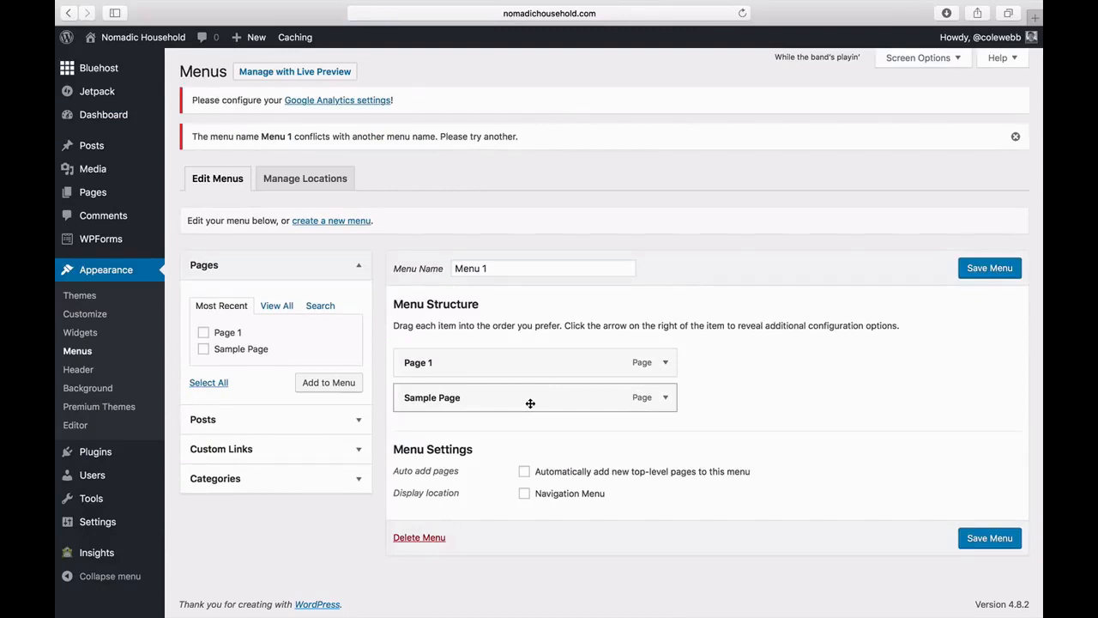
Step: Remove the Sample Page item from Menu 1 and save the menu
left_click(665, 400)
scroll(635, 439, "down", 1)
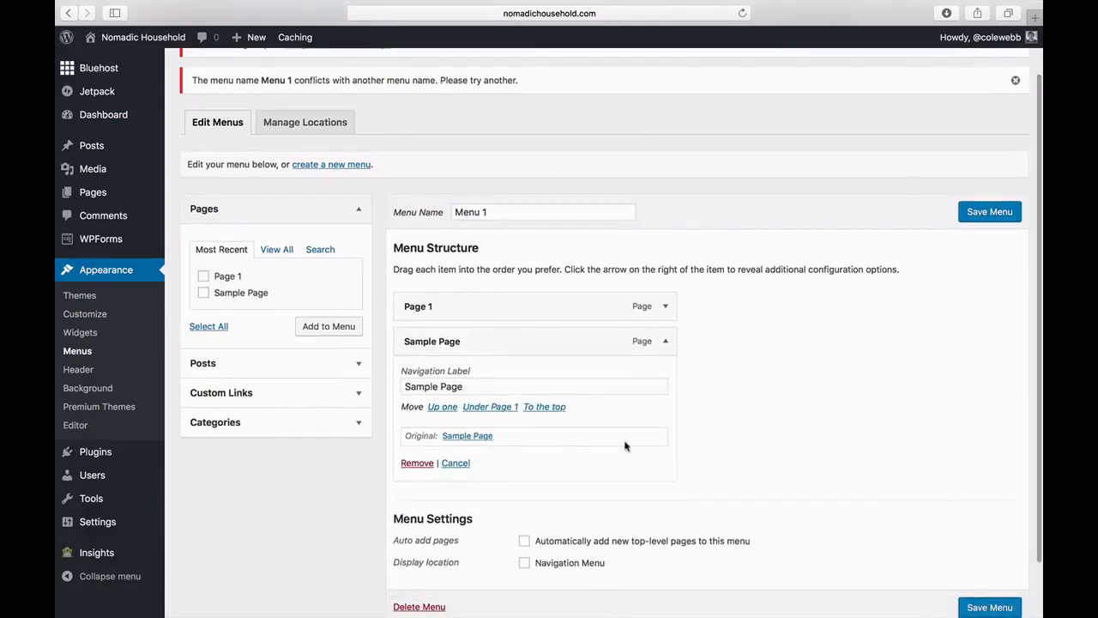
left_click(418, 463)
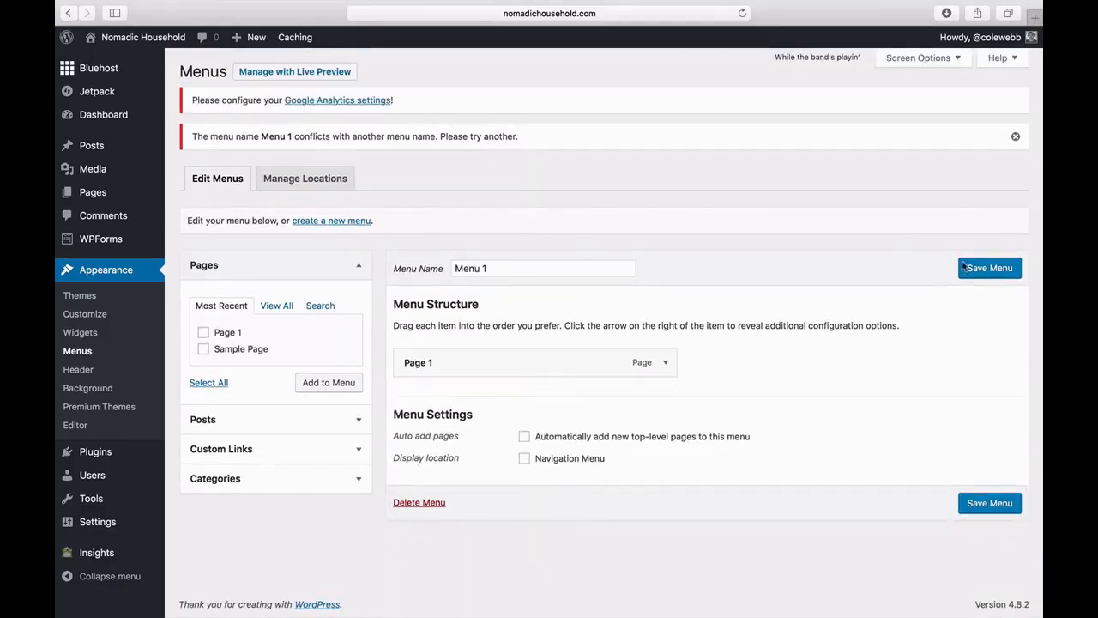
left_click(989, 268)
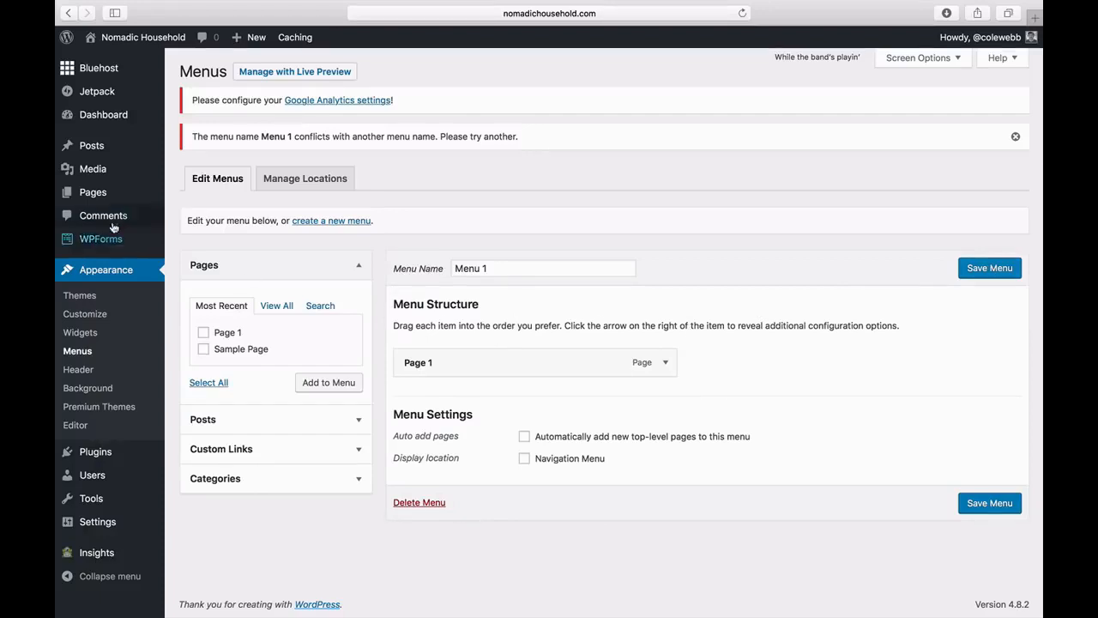
mouse_move(109, 196)
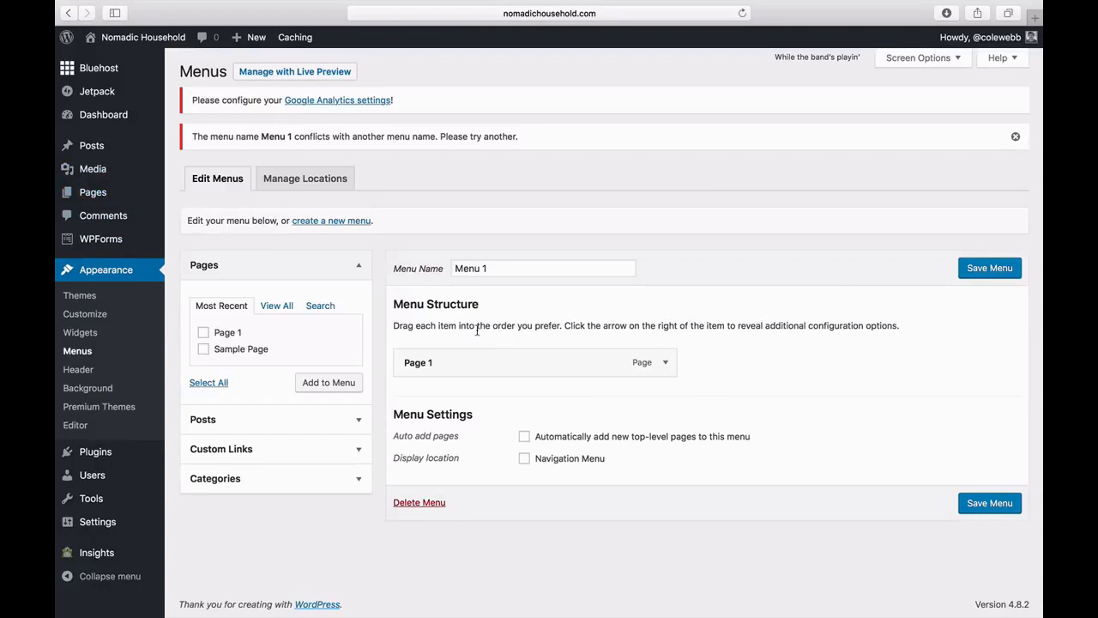
left_click(340, 449)
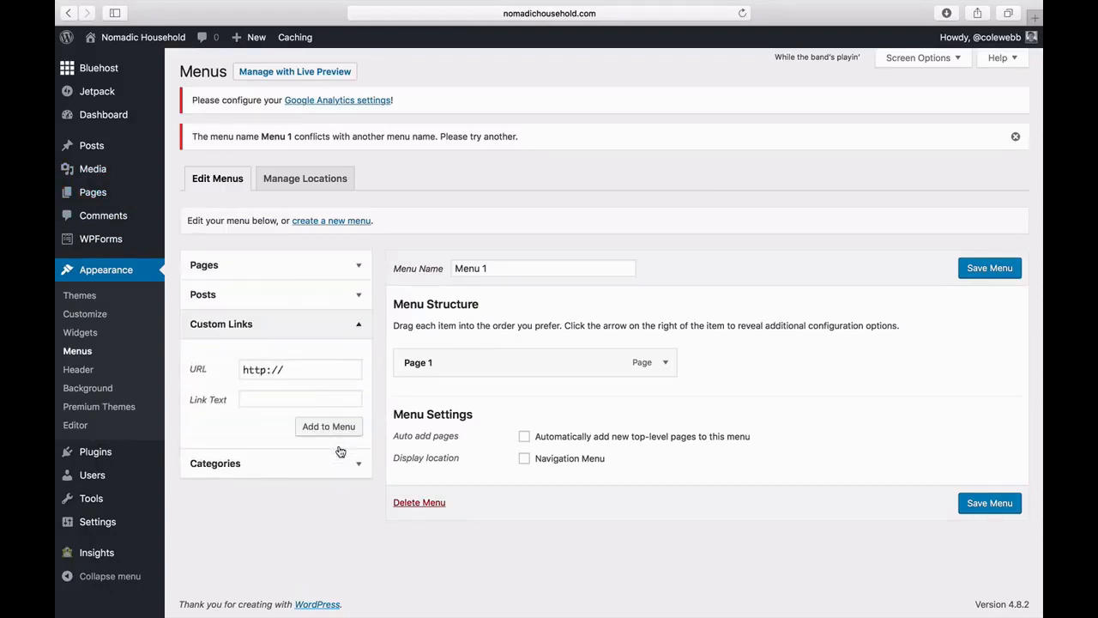
left_click(301, 369)
type("nom")
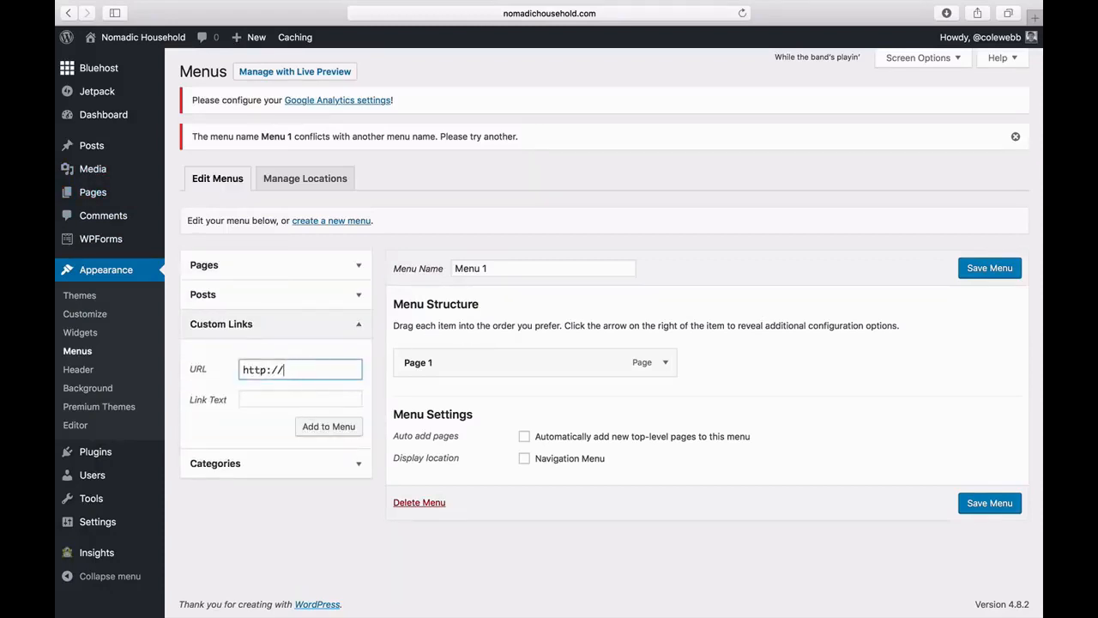
type("omadichousehold.com")
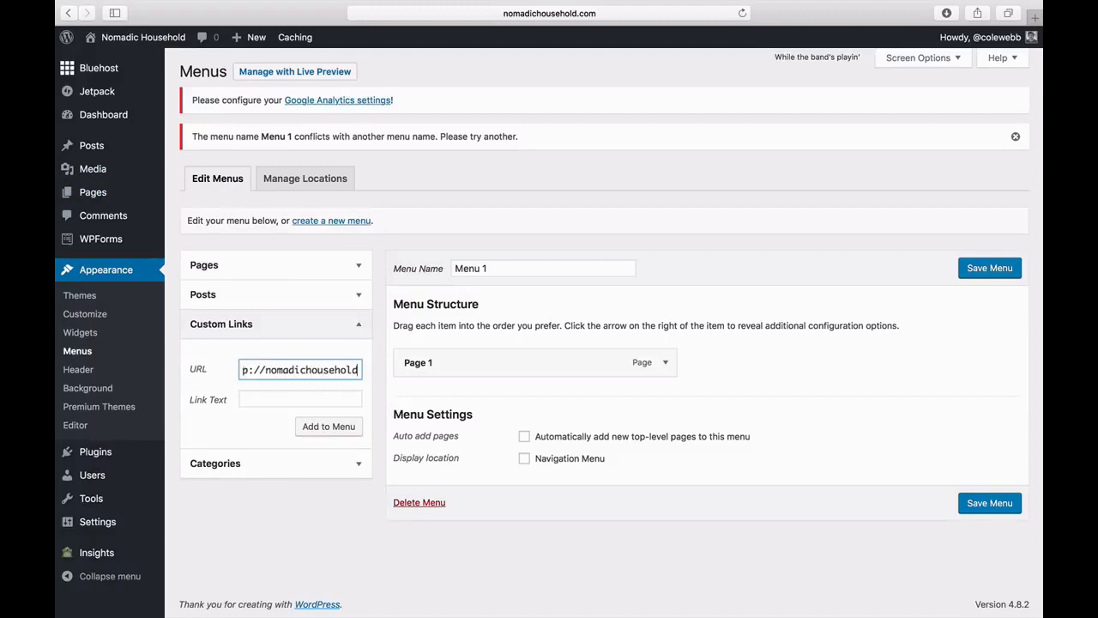
left_click(306, 399)
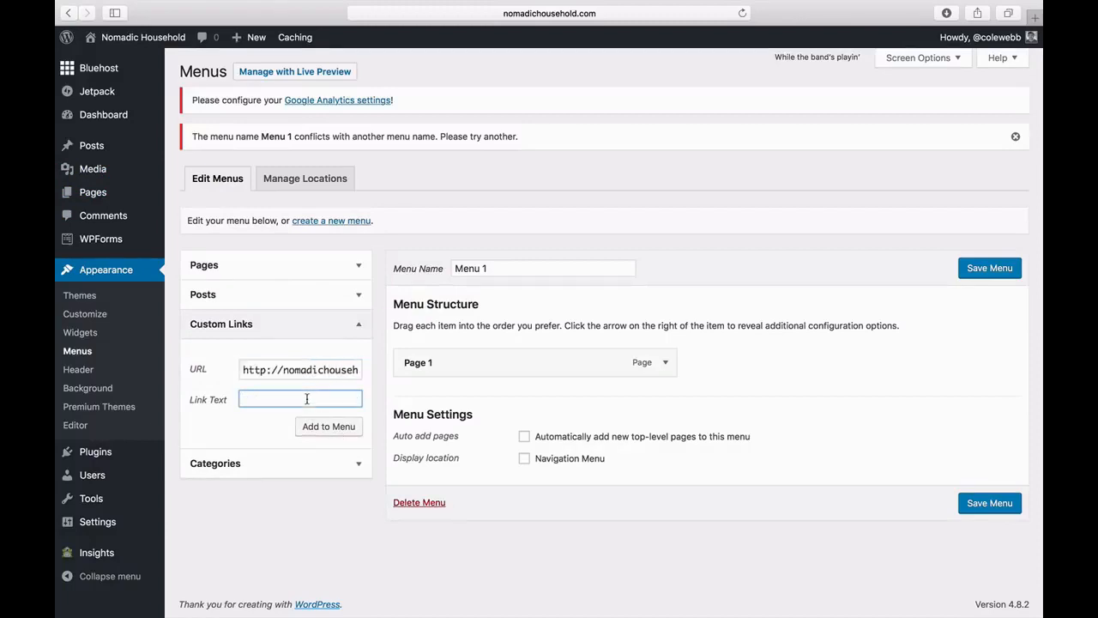
type("Home")
left_click(339, 433)
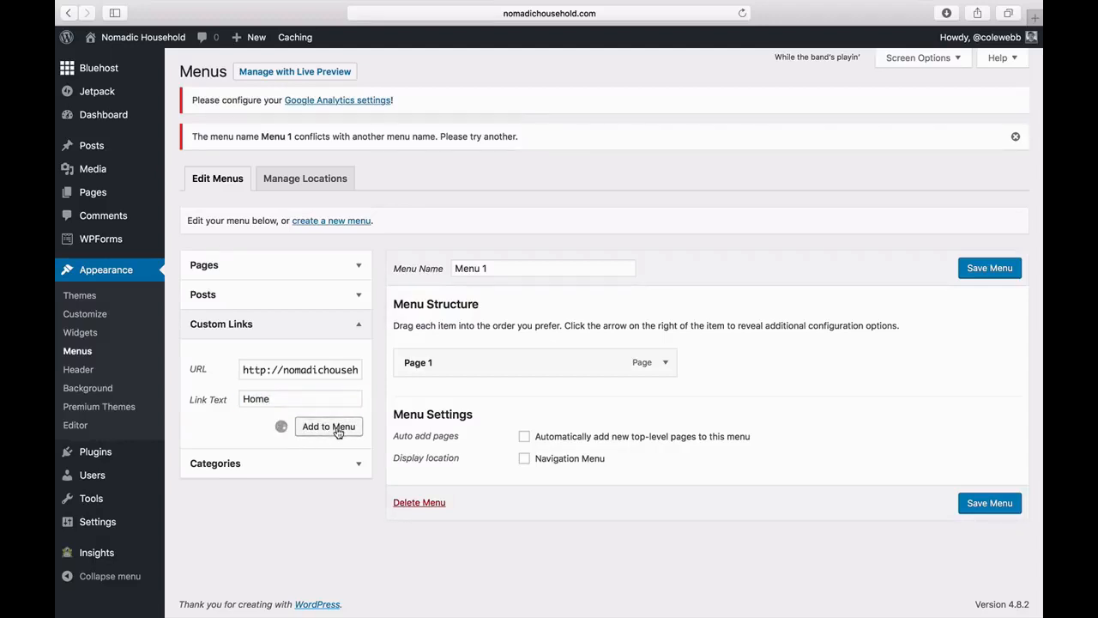
left_click_drag(486, 404, 488, 362)
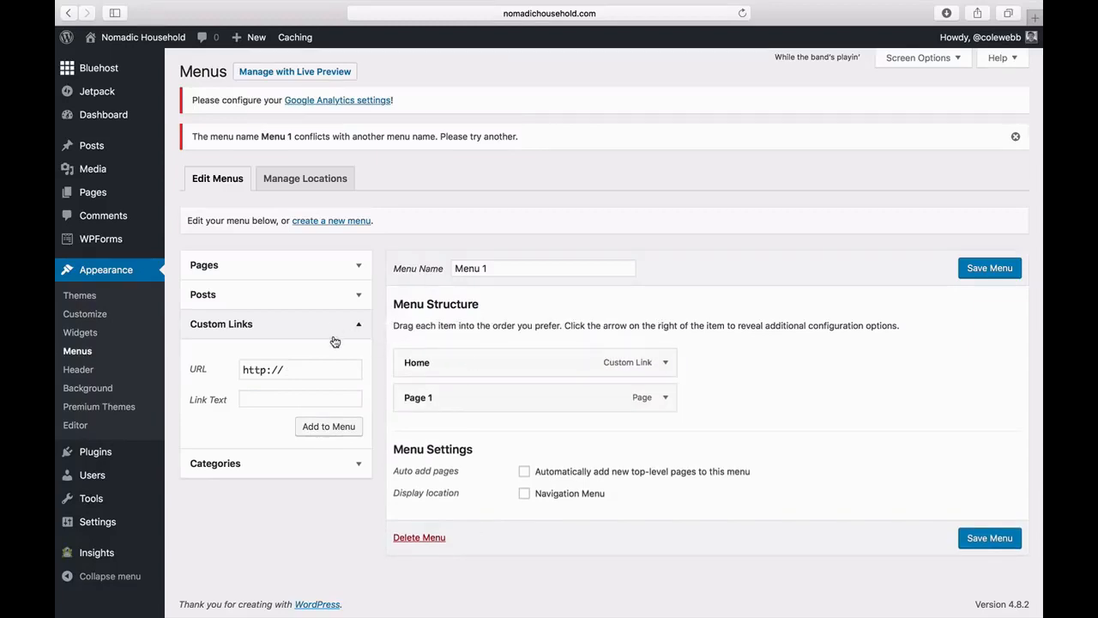
Step: Add Sample Page as the last item of Menu 1 and save the menu
left_click(321, 268)
left_click(203, 351)
left_click(303, 388)
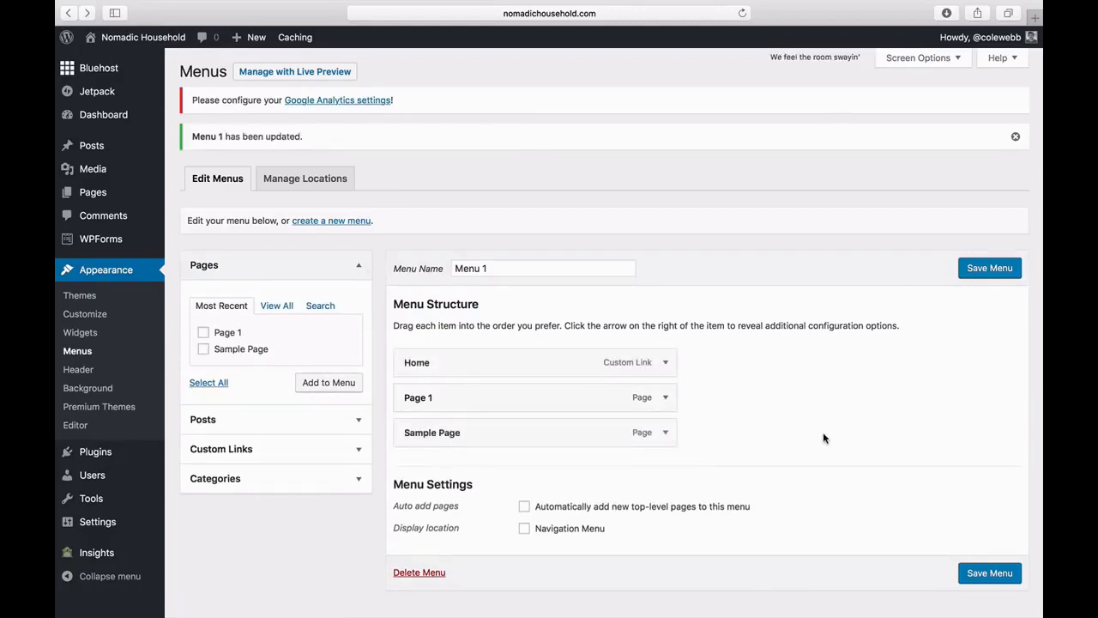
Step: Assign Menu 1 to the Navigation Menu display location and save the menu
scroll(823, 432, "down", 1)
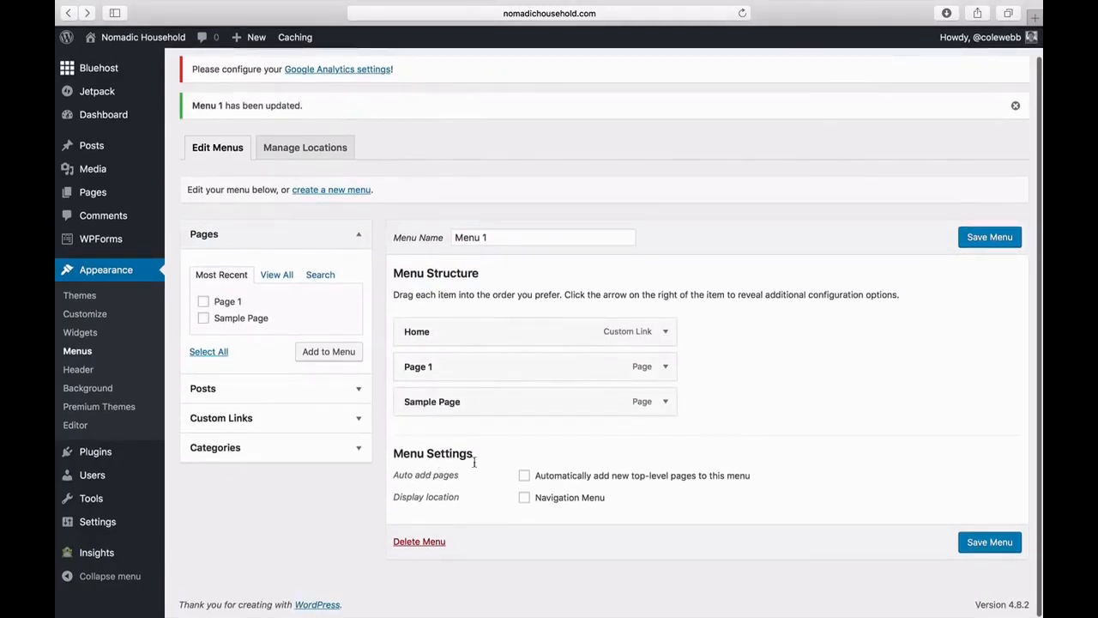
left_click(525, 500)
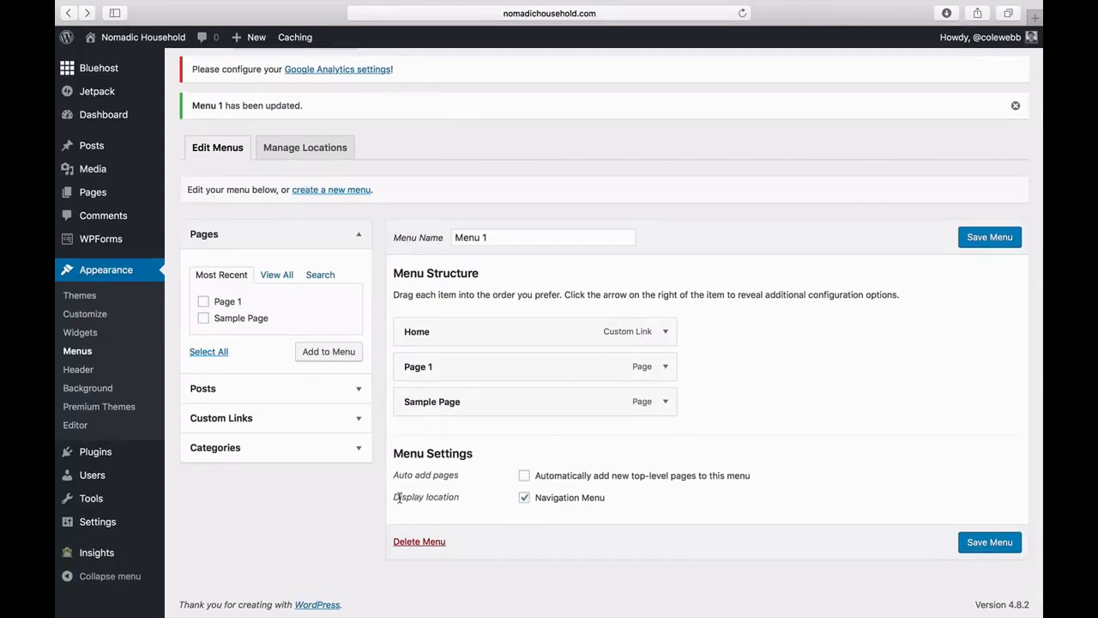
left_click_drag(399, 497, 463, 498)
left_click(465, 498)
left_click(995, 238)
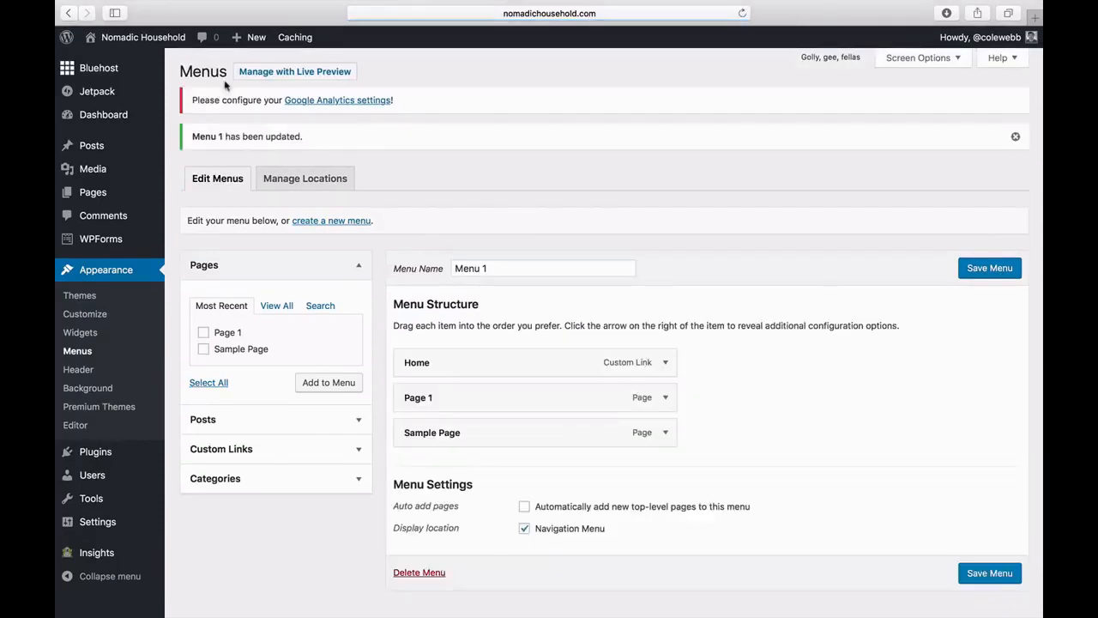
mouse_move(159, 46)
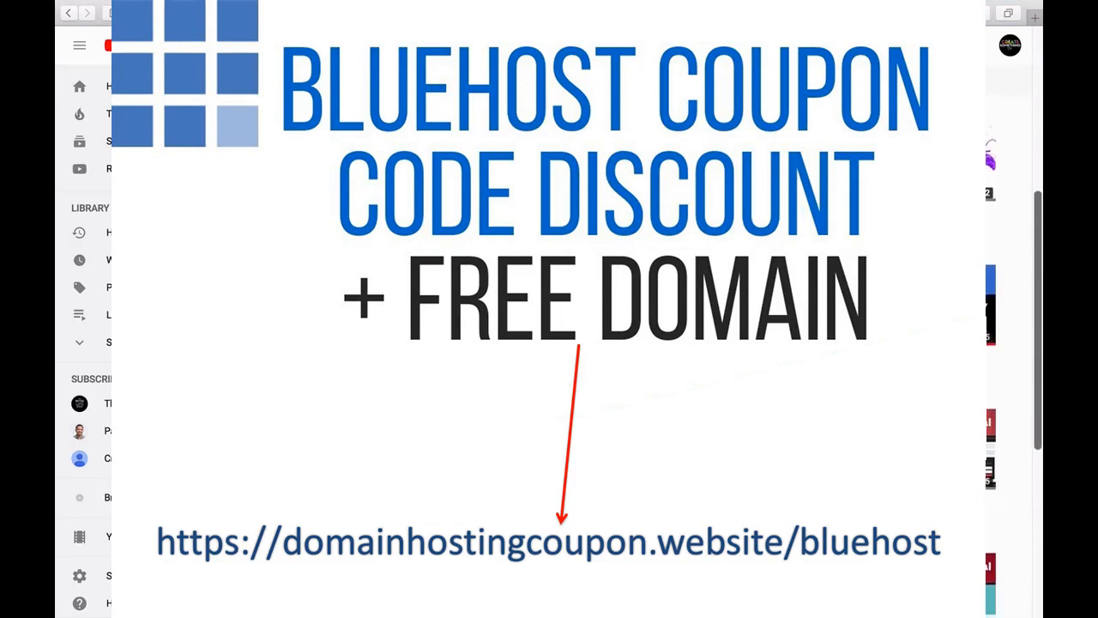
scroll(550, 343, "down", 10)
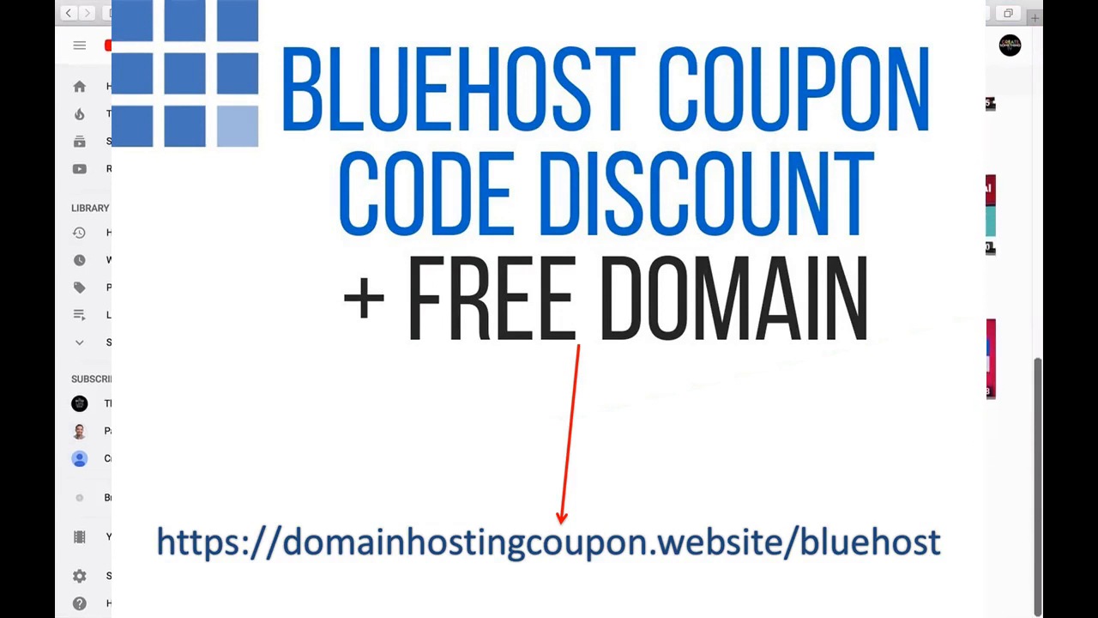